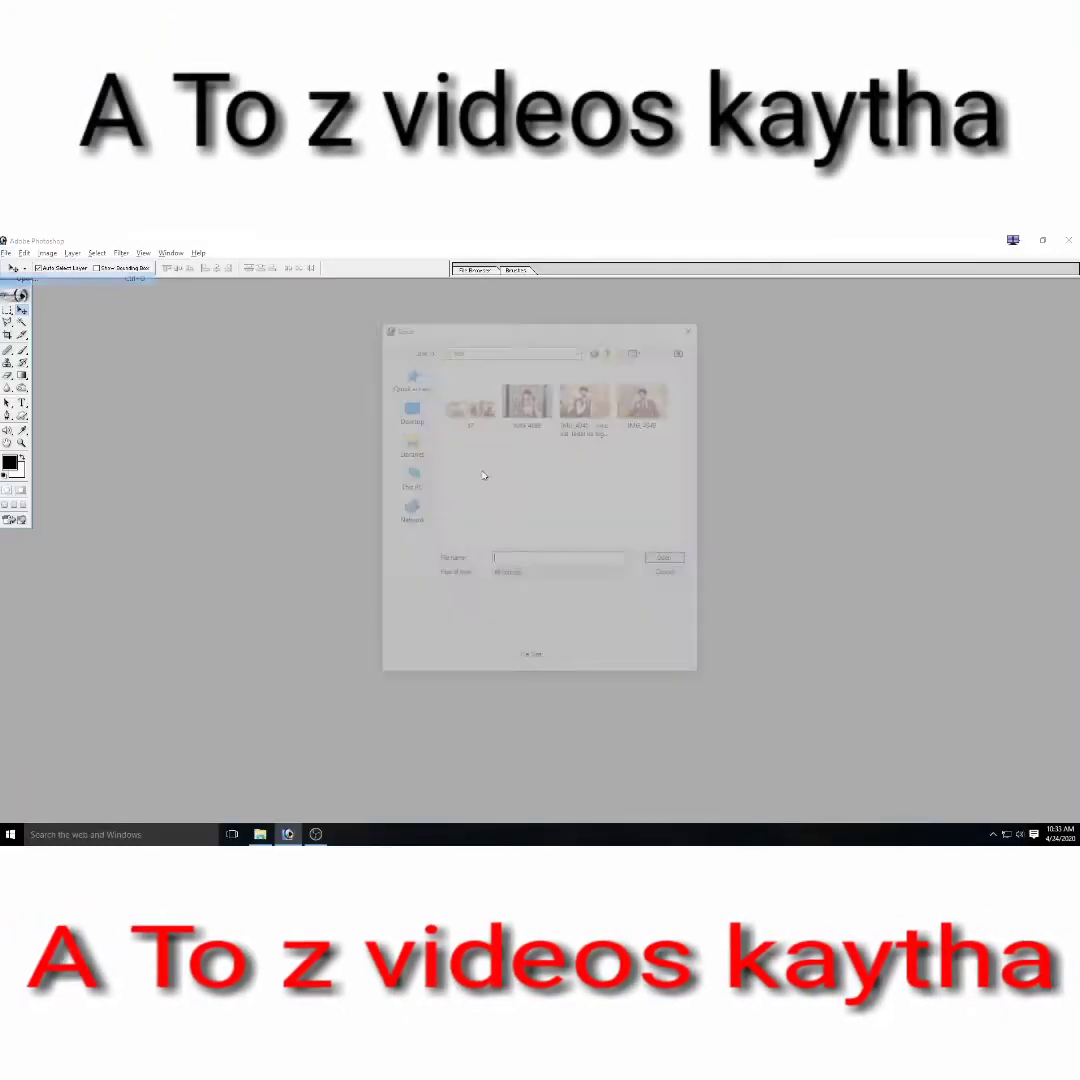
# Open the IMG_4945 photo of the man in the maroon suit.
pyautogui.click(590, 405)
pyautogui.press('Return')
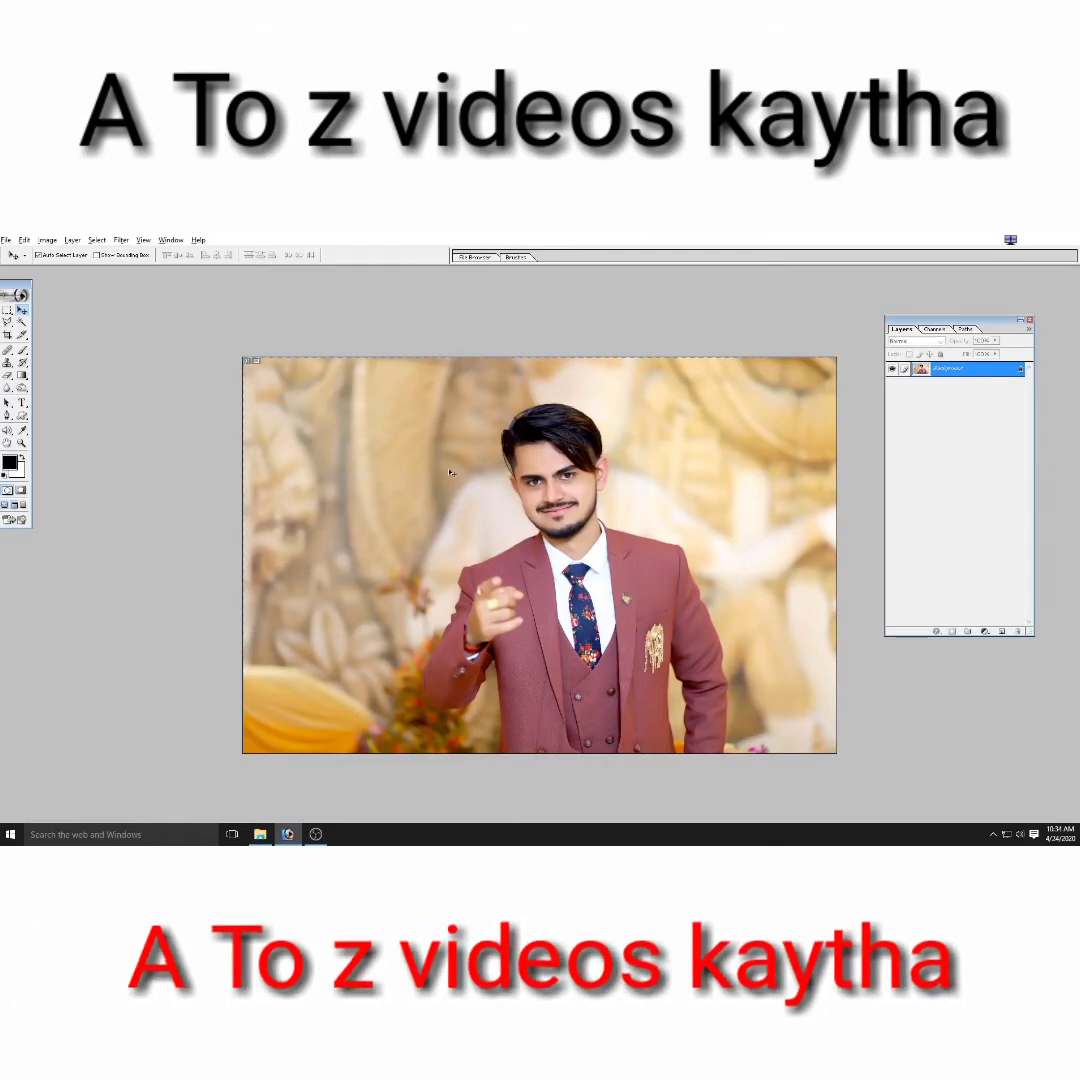
# Add a layer above the photo and fill it with a dark navy blue foreground colour.
pyautogui.hotkey('ctrl', 'j')
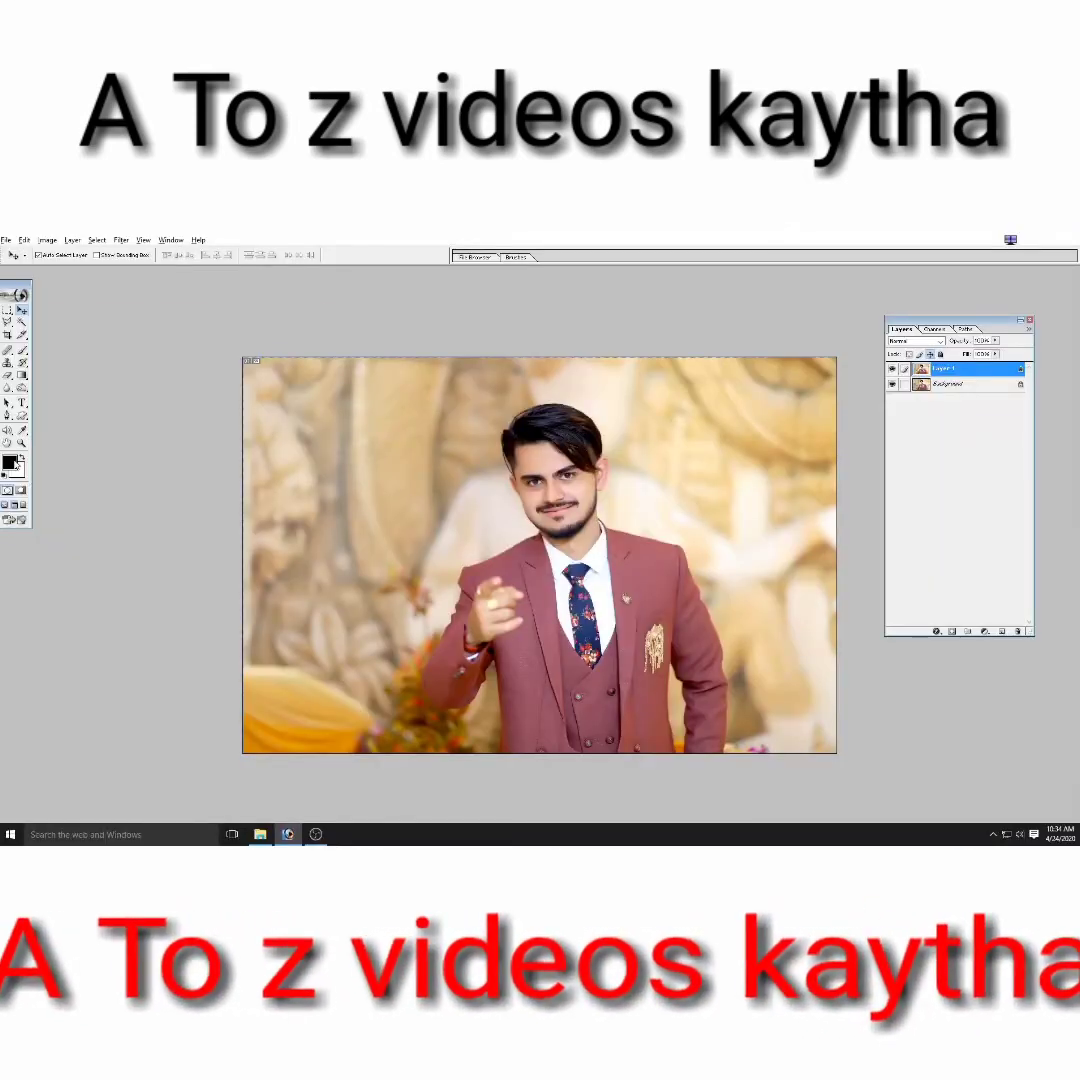
pyautogui.click(11, 462)
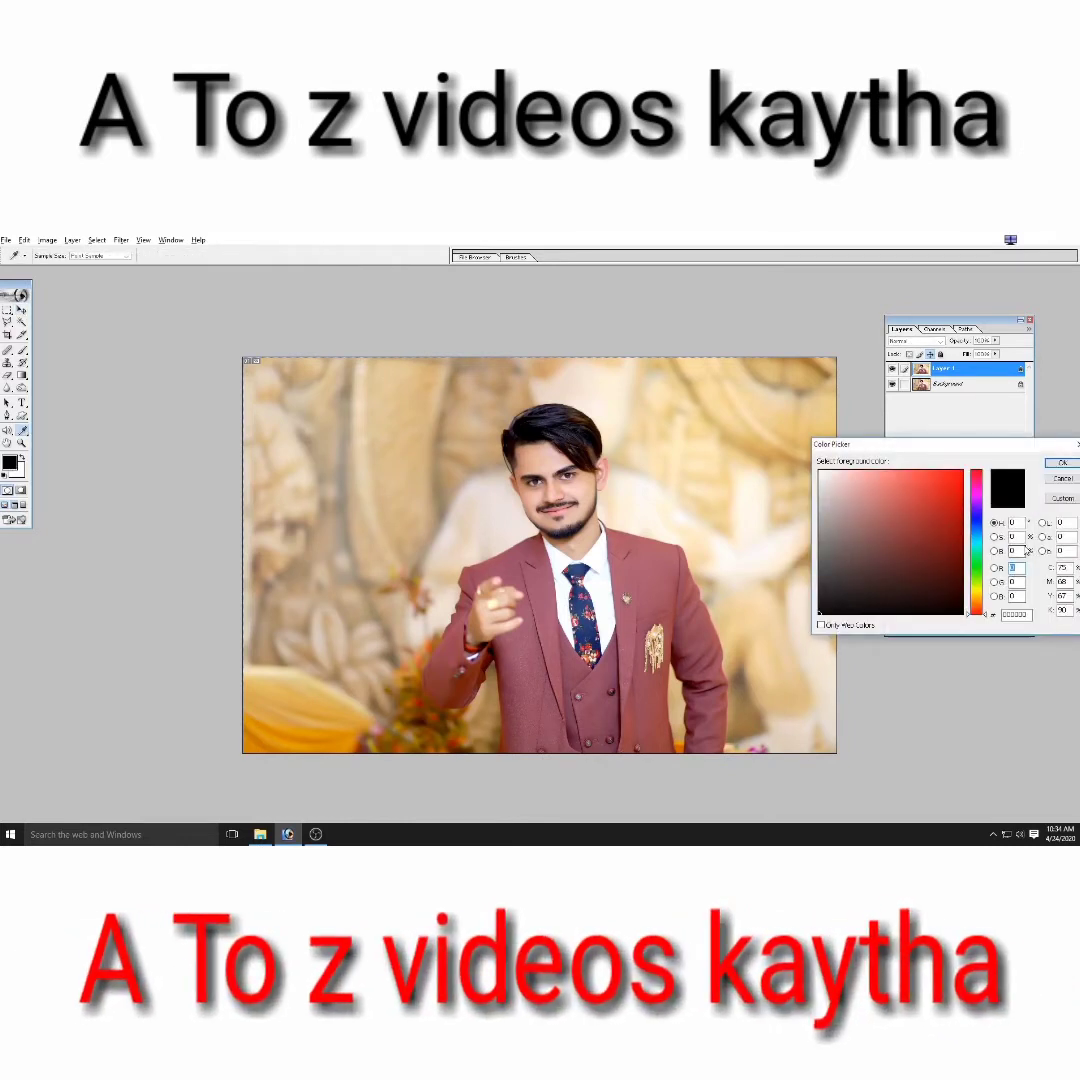
pyautogui.click(977, 518)
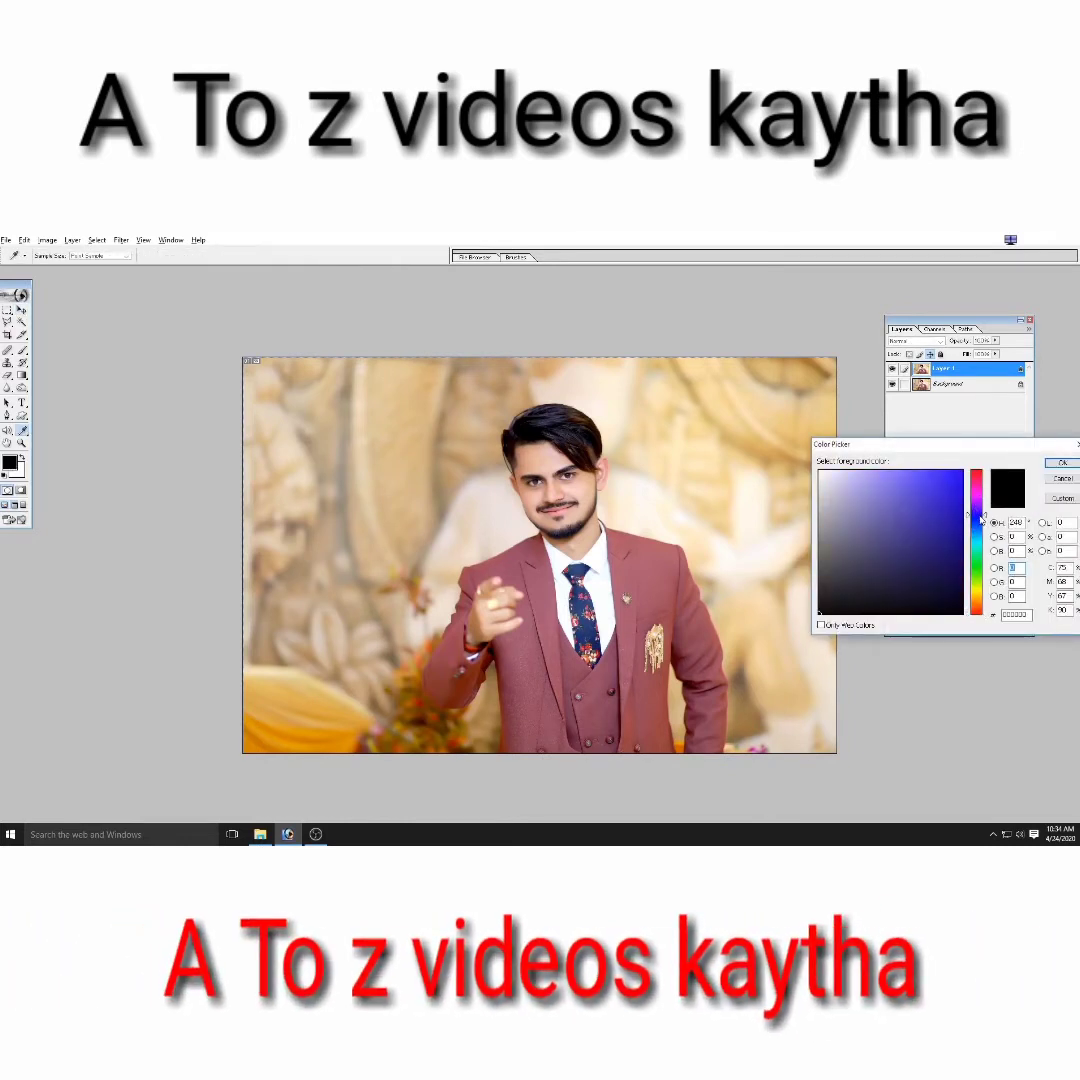
pyautogui.moveTo(980, 523); pyautogui.dragTo(980, 525)
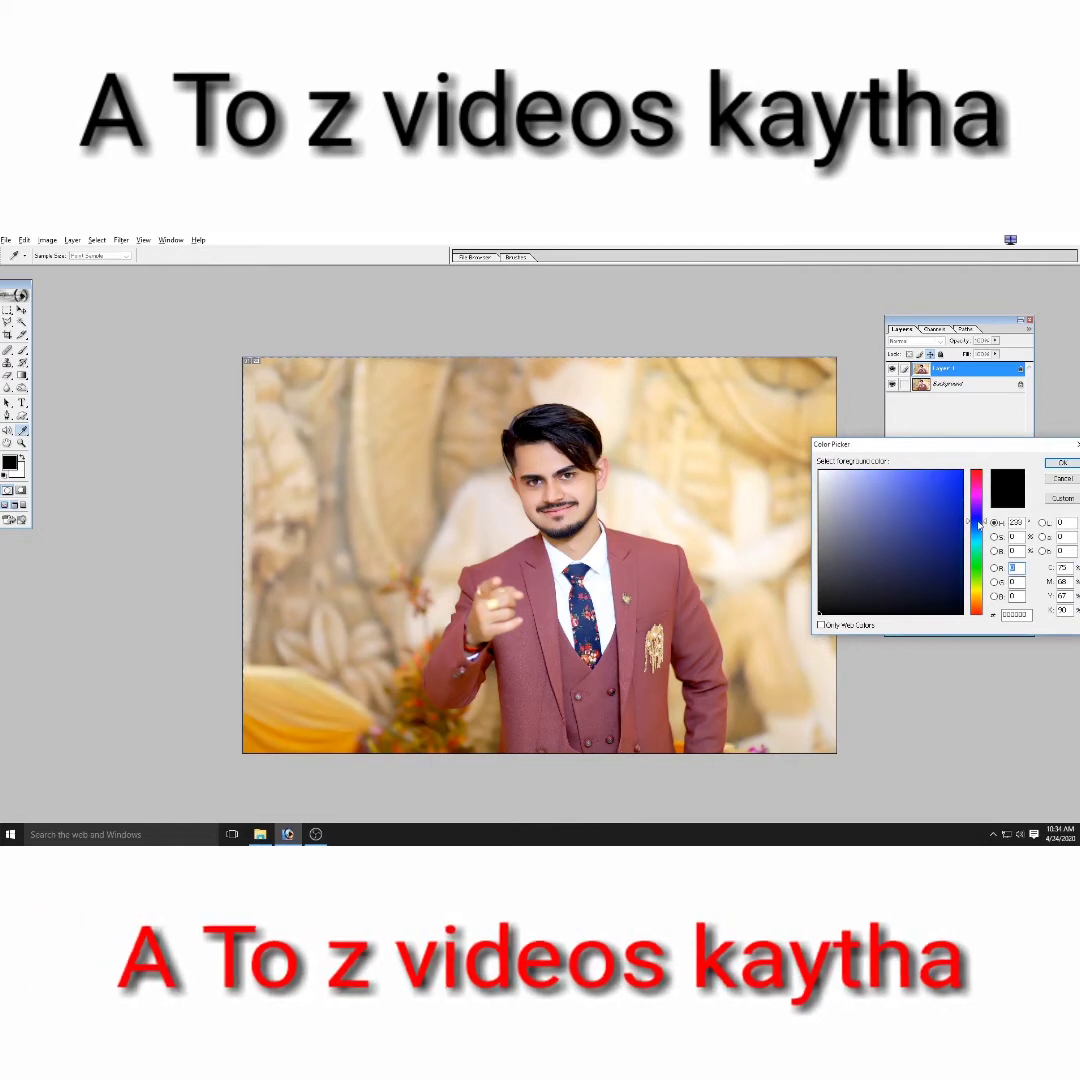
pyautogui.press('Return')
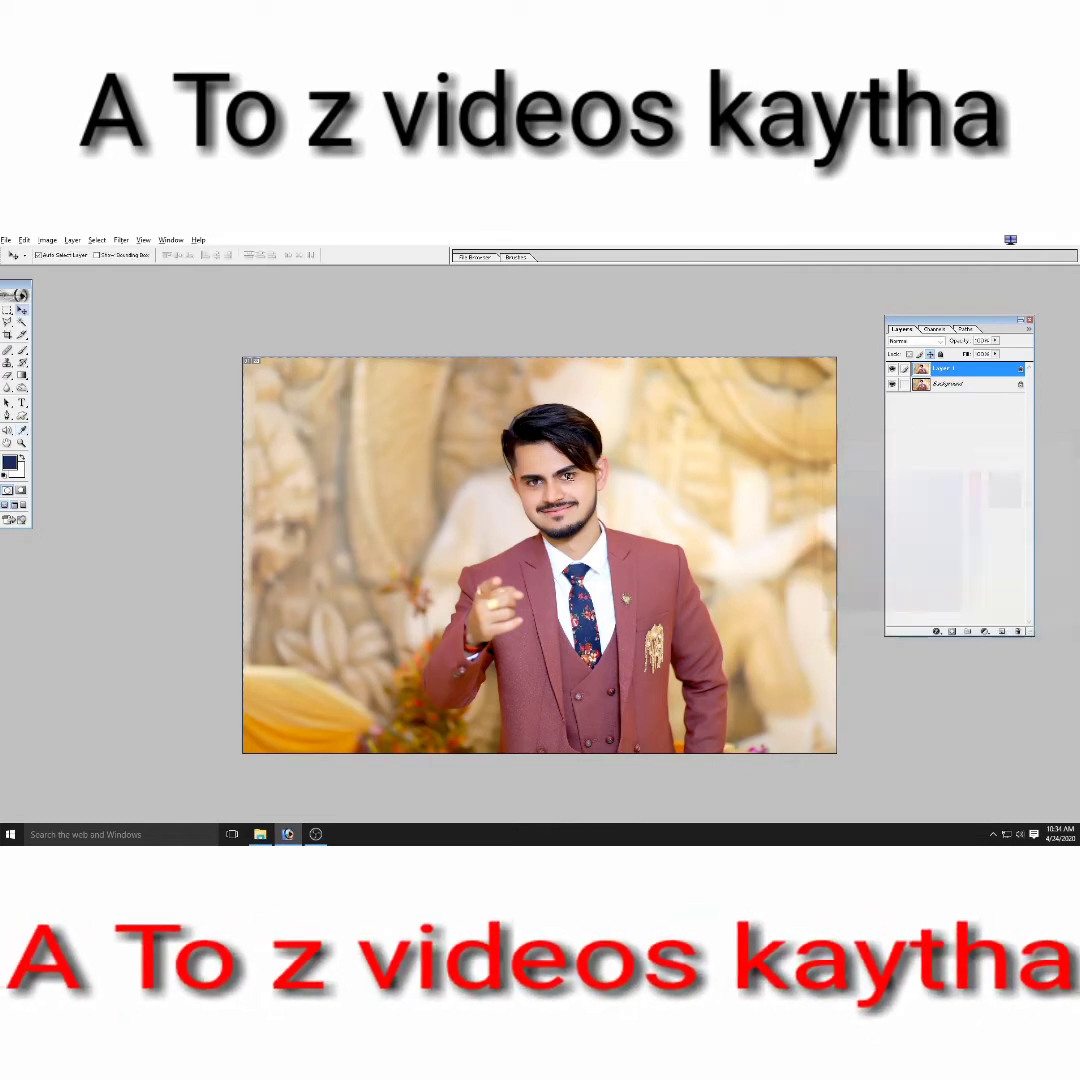
pyautogui.press('v')
pyautogui.hotkey('alt', 'BackSpace')
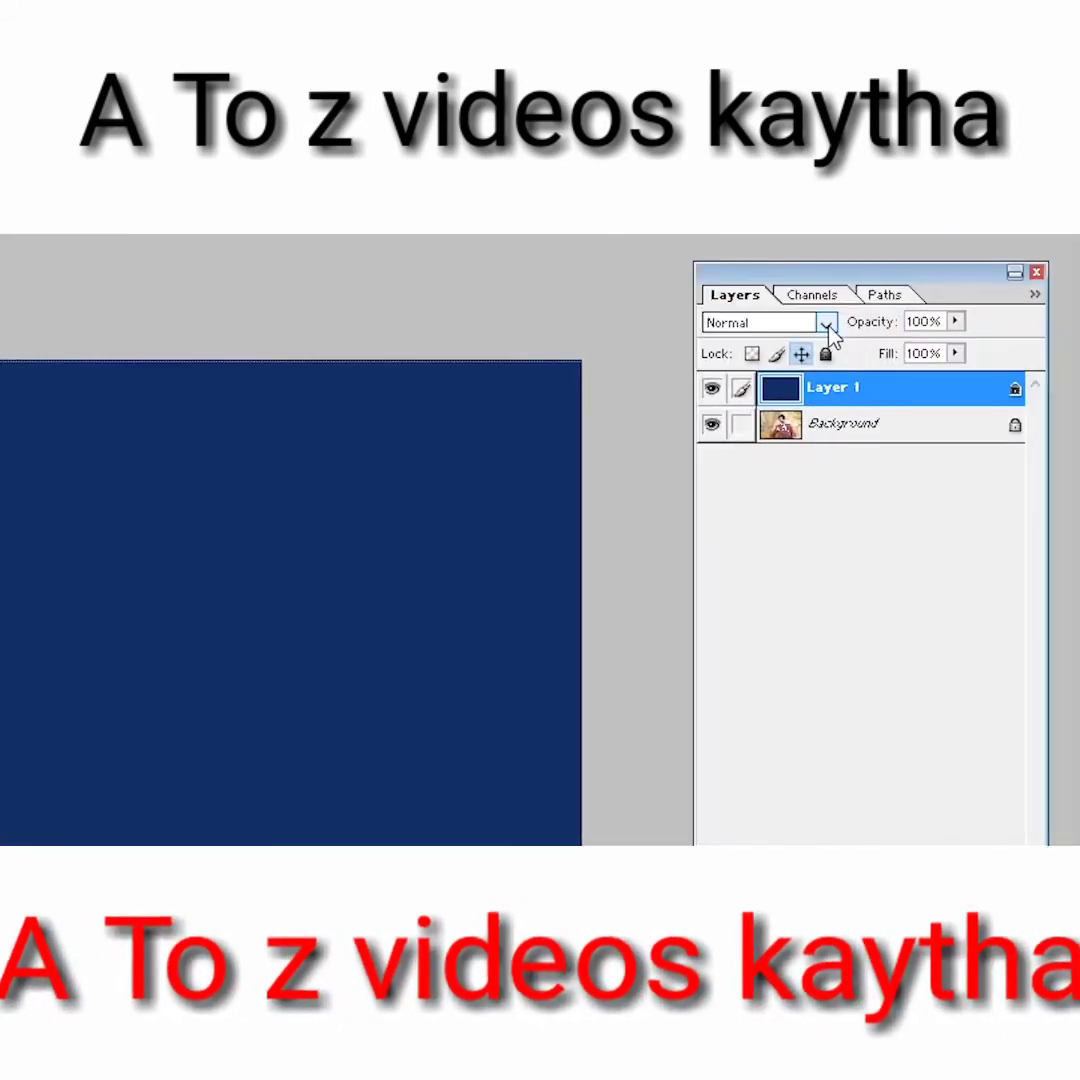
pyautogui.click(830, 333)
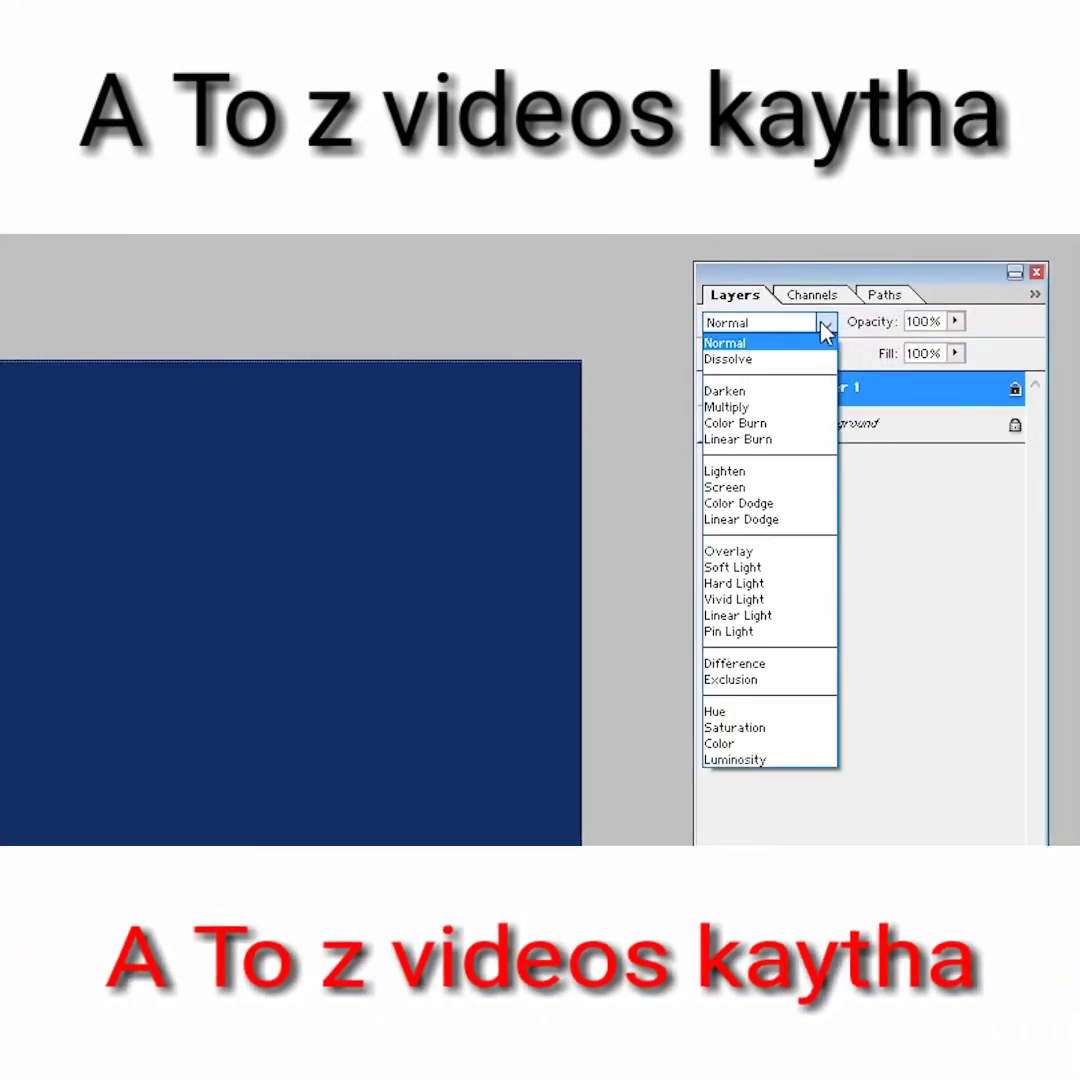
# Blend the blue layer in Screen mode and desaturate the Background photo.
pyautogui.click(735, 490)
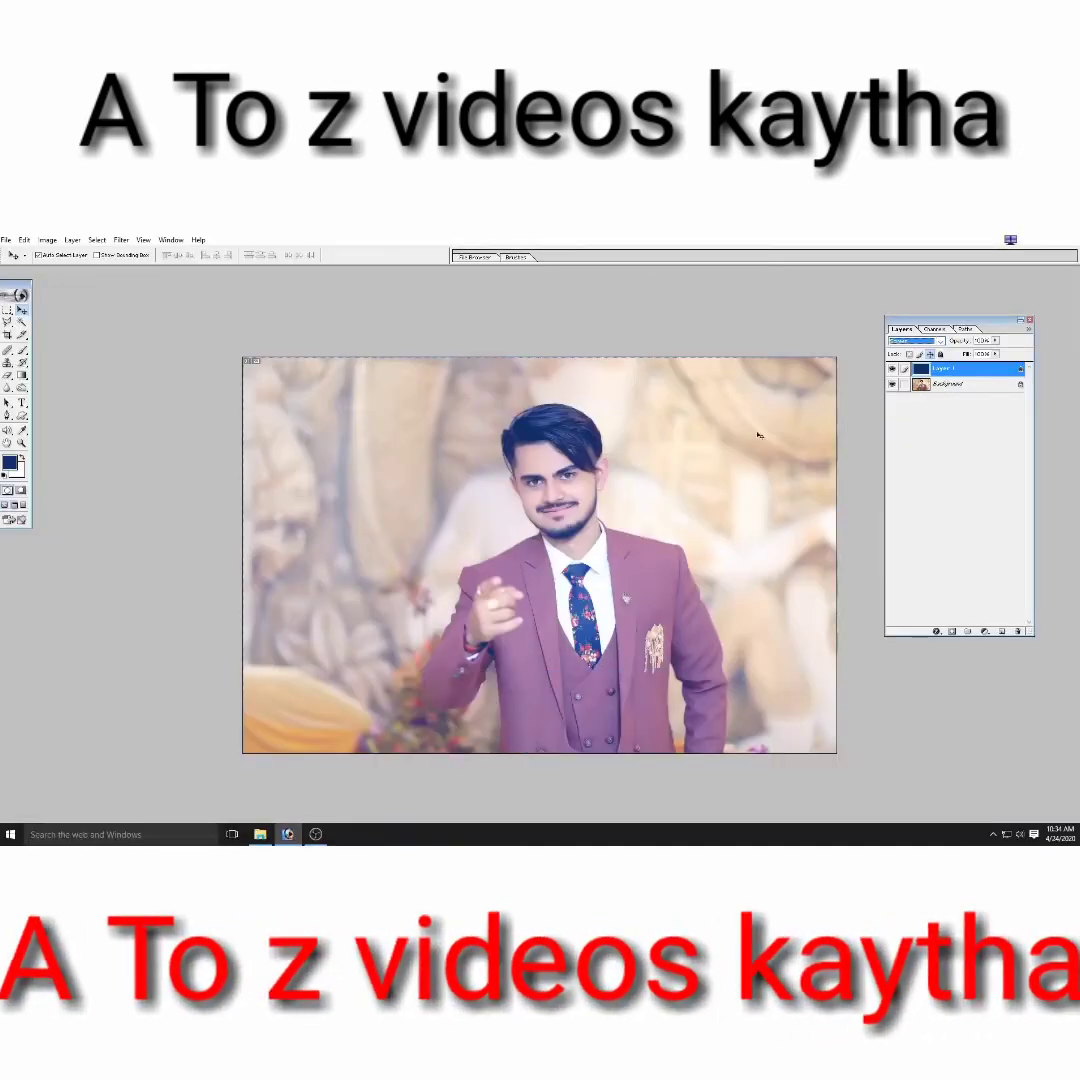
pyautogui.click(948, 386)
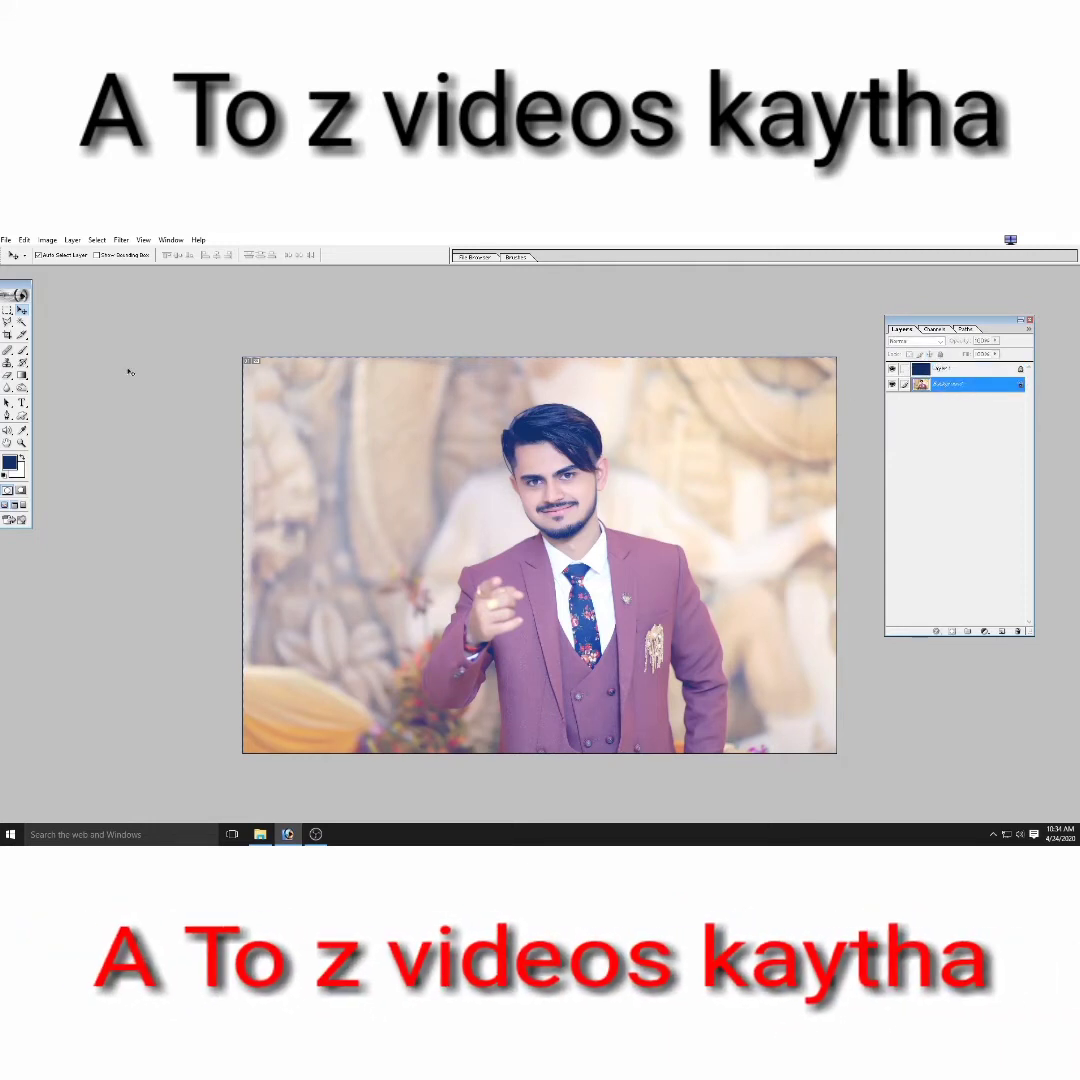
pyautogui.click(47, 240)
pyautogui.moveTo(186, 322)
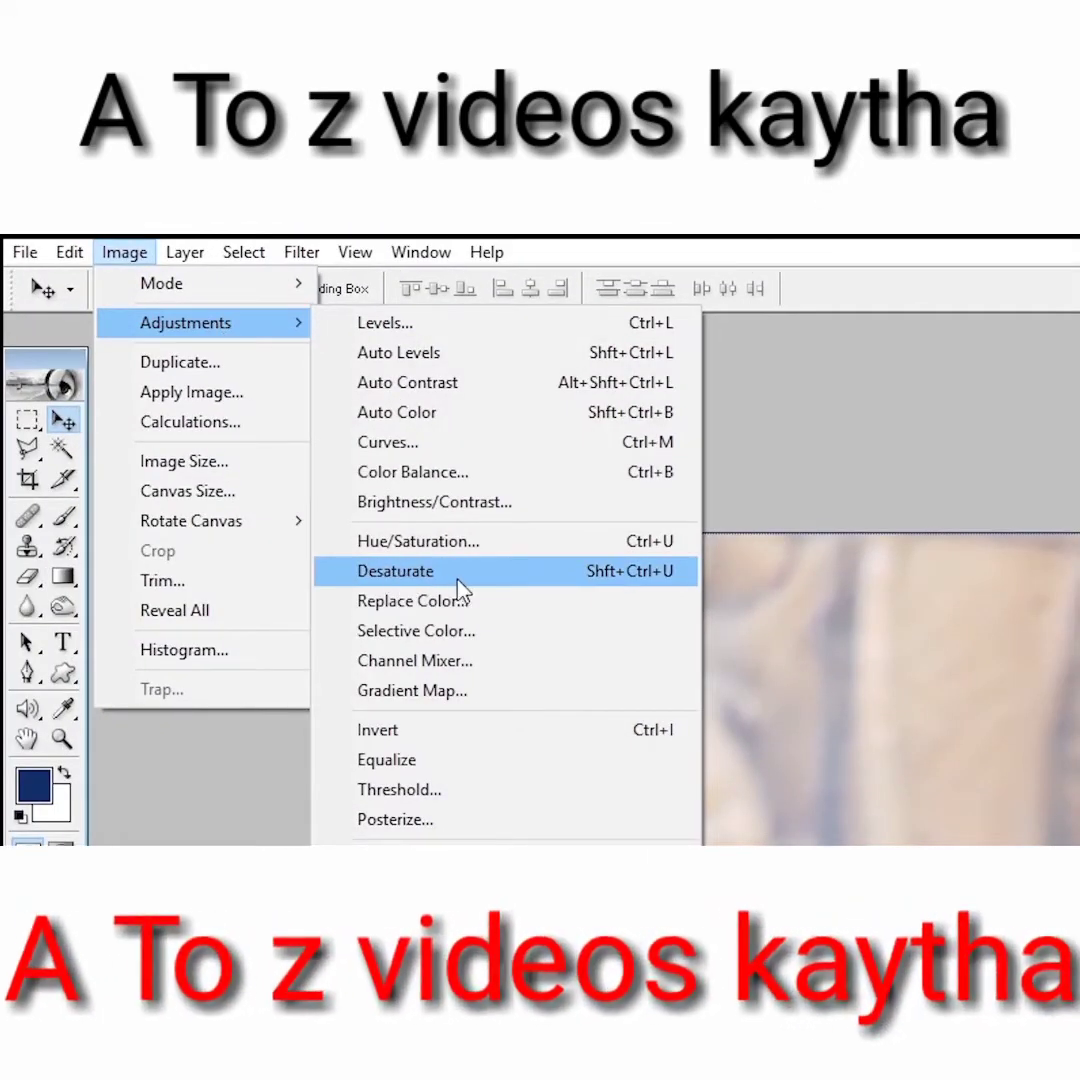
pyautogui.click(455, 583)
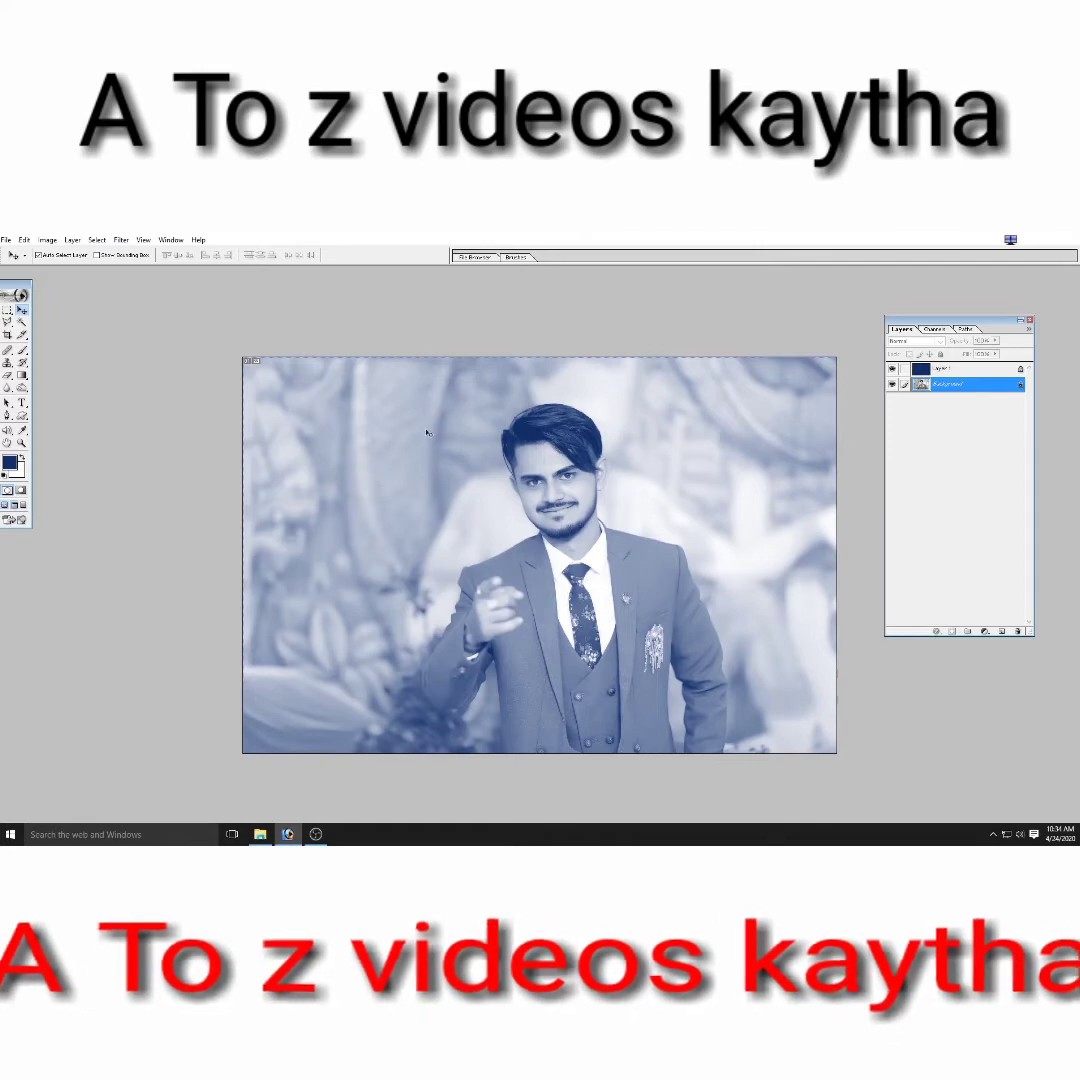
# Apply Levels to the photo, raising the black point and adjusting midtones for more contrast.
pyautogui.click(46, 240)
pyautogui.moveTo(74, 269)
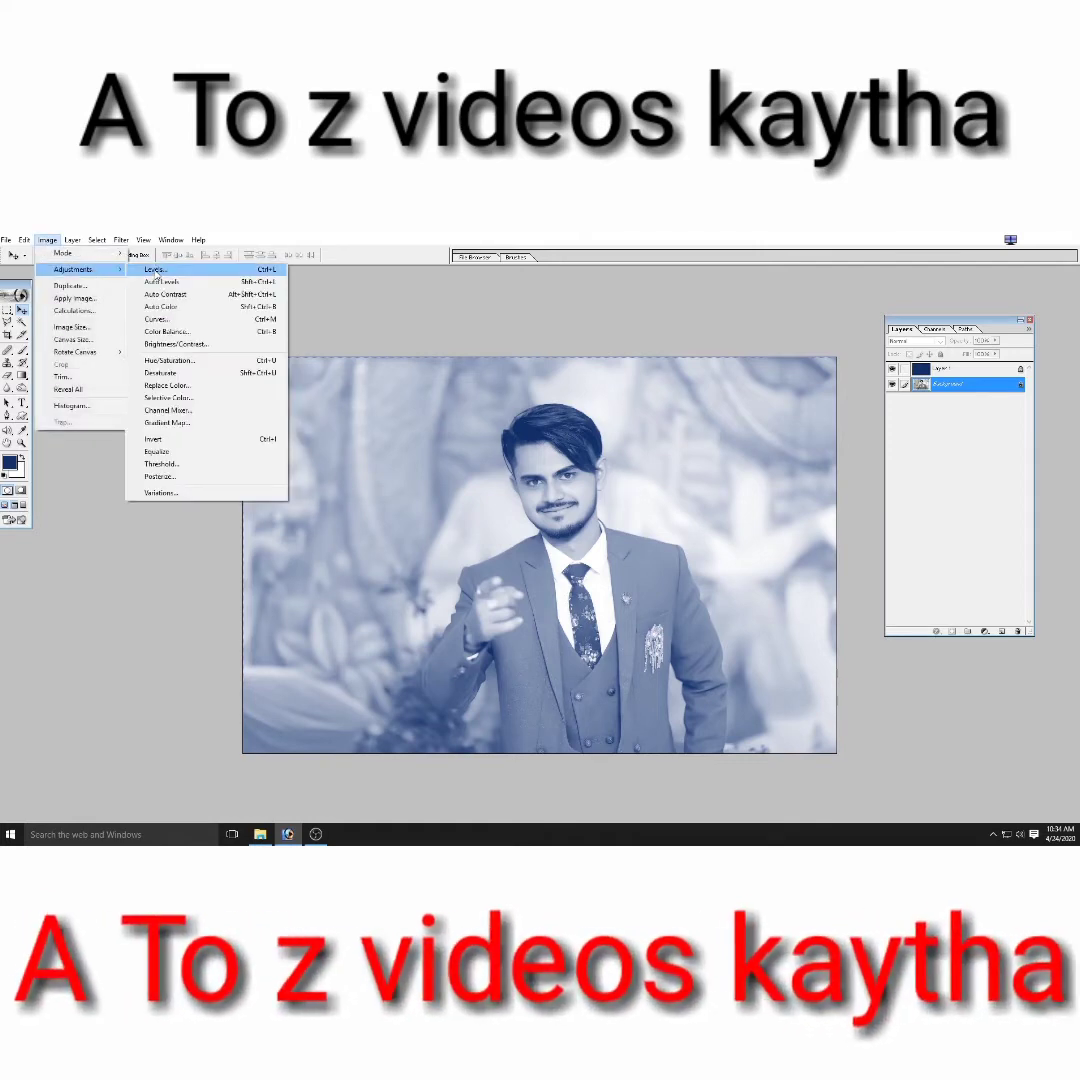
pyautogui.click(160, 266)
pyautogui.moveTo(903, 484); pyautogui.dragTo(847, 441)
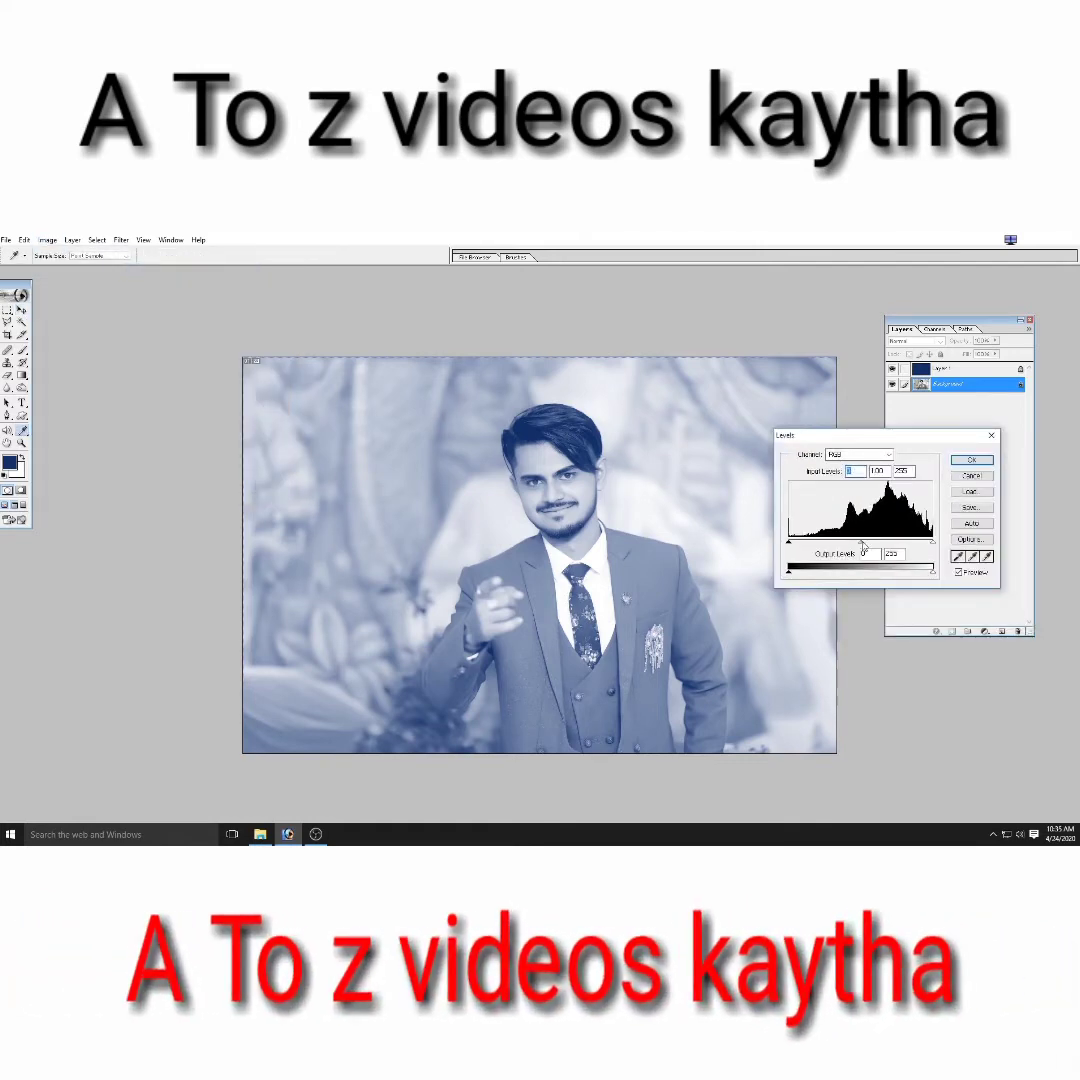
pyautogui.moveTo(862, 546); pyautogui.dragTo(867, 546)
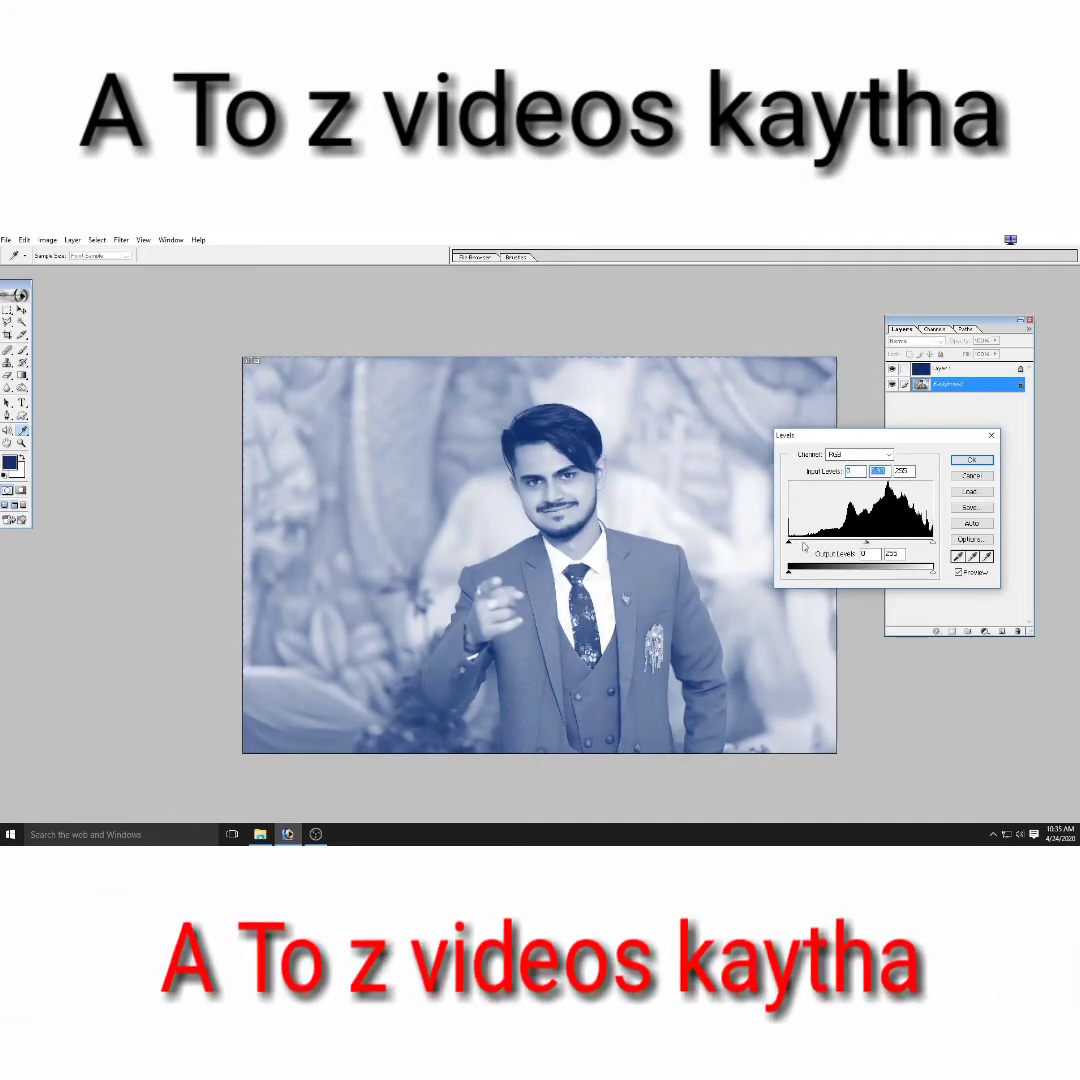
pyautogui.moveTo(790, 542); pyautogui.dragTo(856, 542)
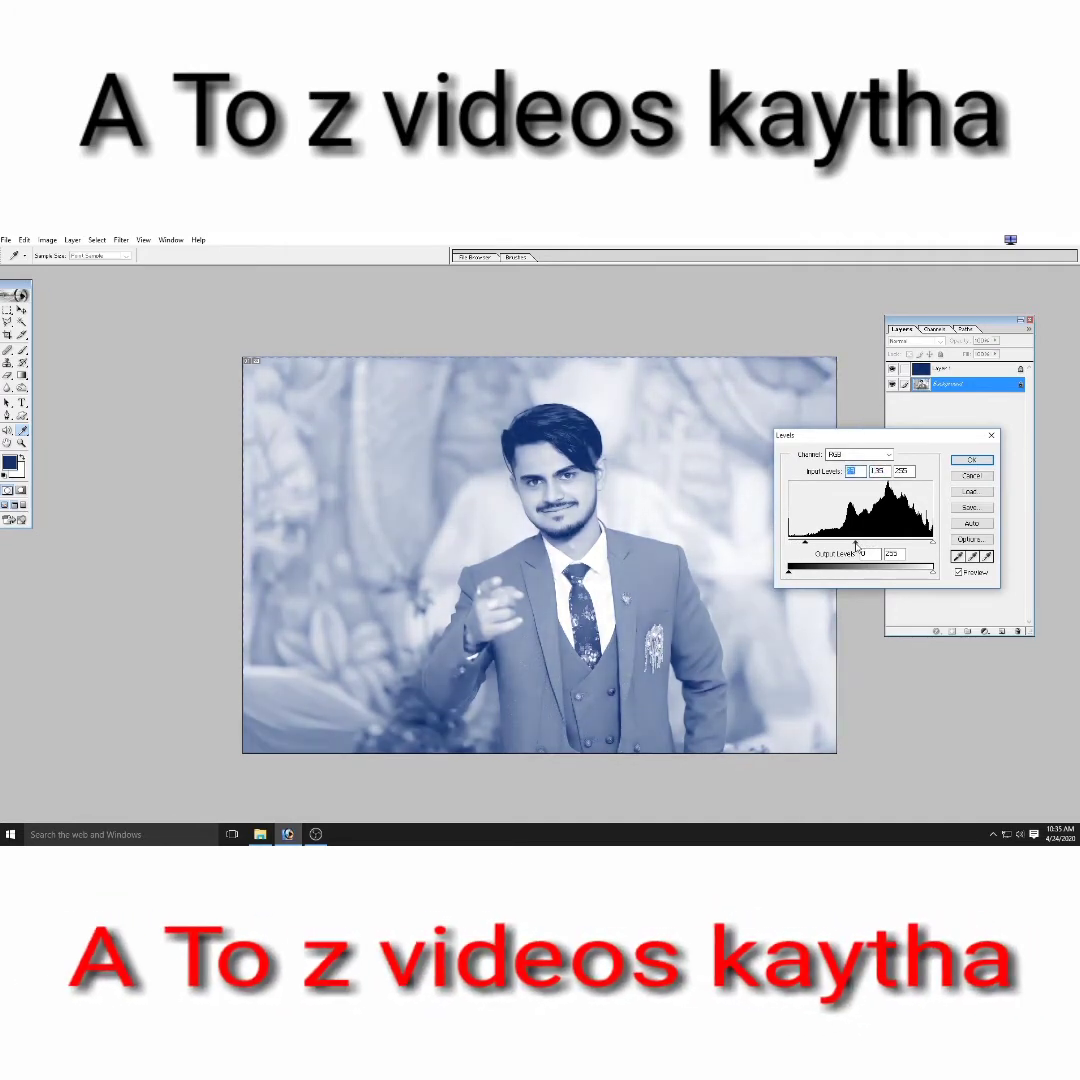
pyautogui.press('Return')
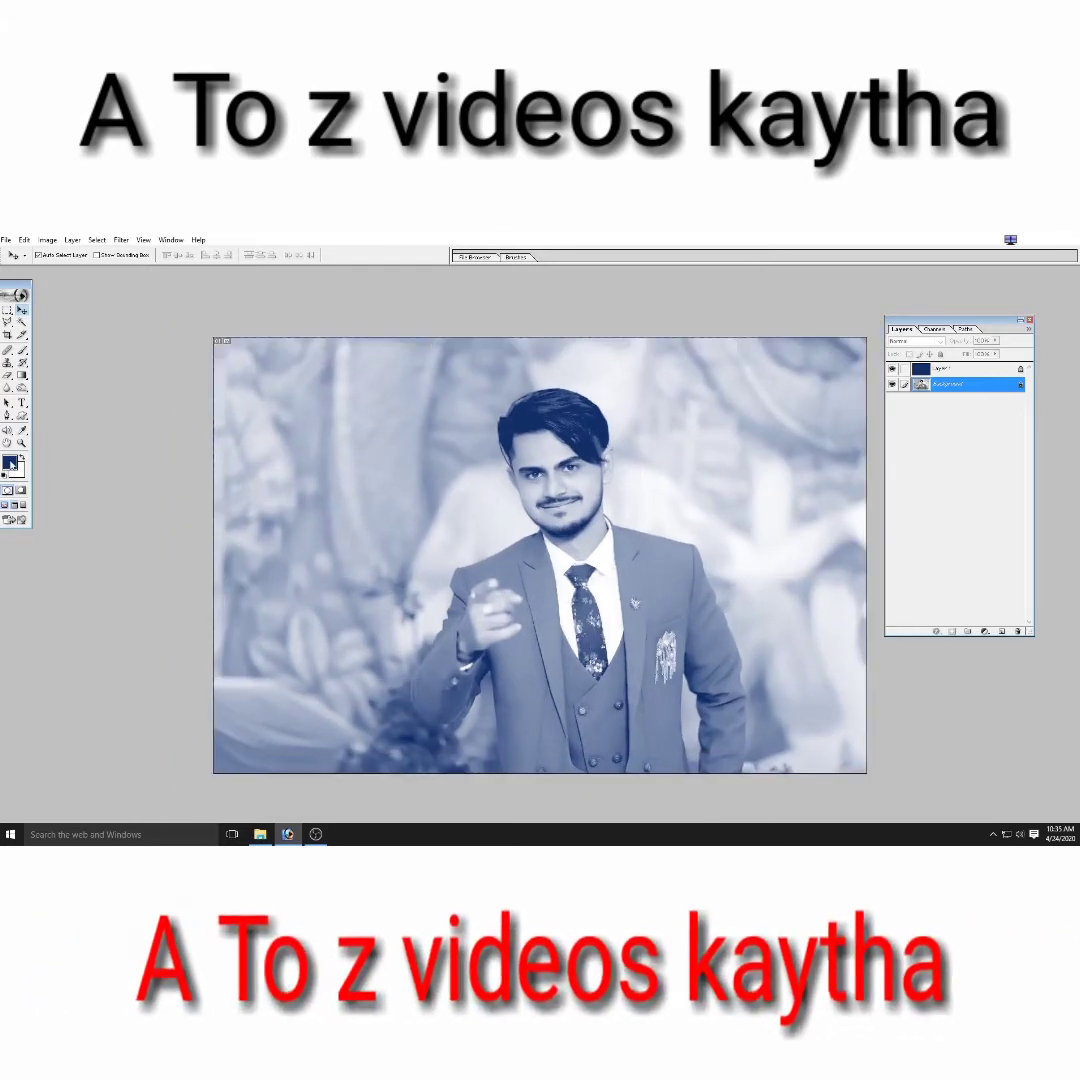
# Pick red as the foreground colour and fill the tint layer with it.
pyautogui.click(11, 463)
pyautogui.moveTo(968, 530); pyautogui.dragTo(968, 470)
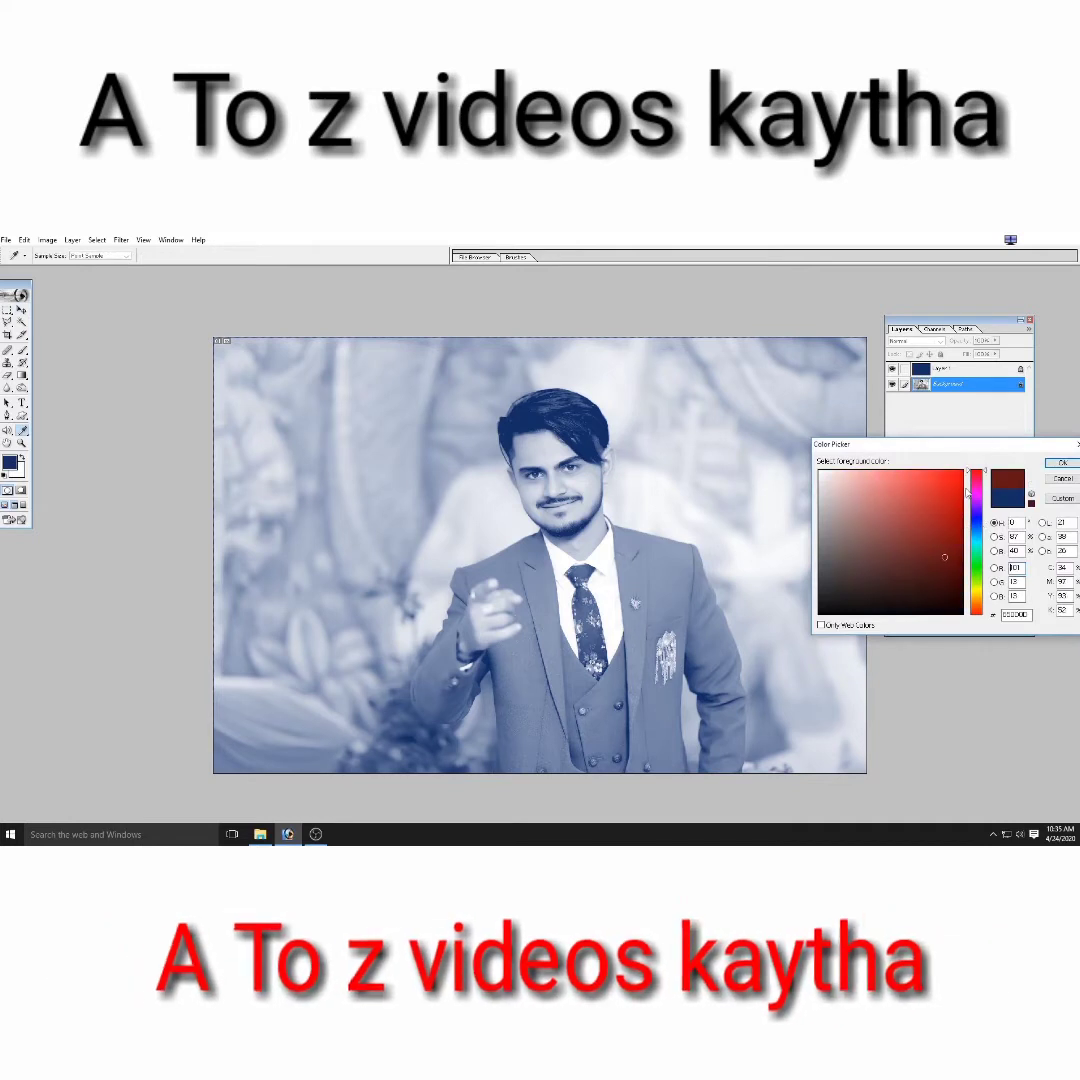
pyautogui.click(1062, 462)
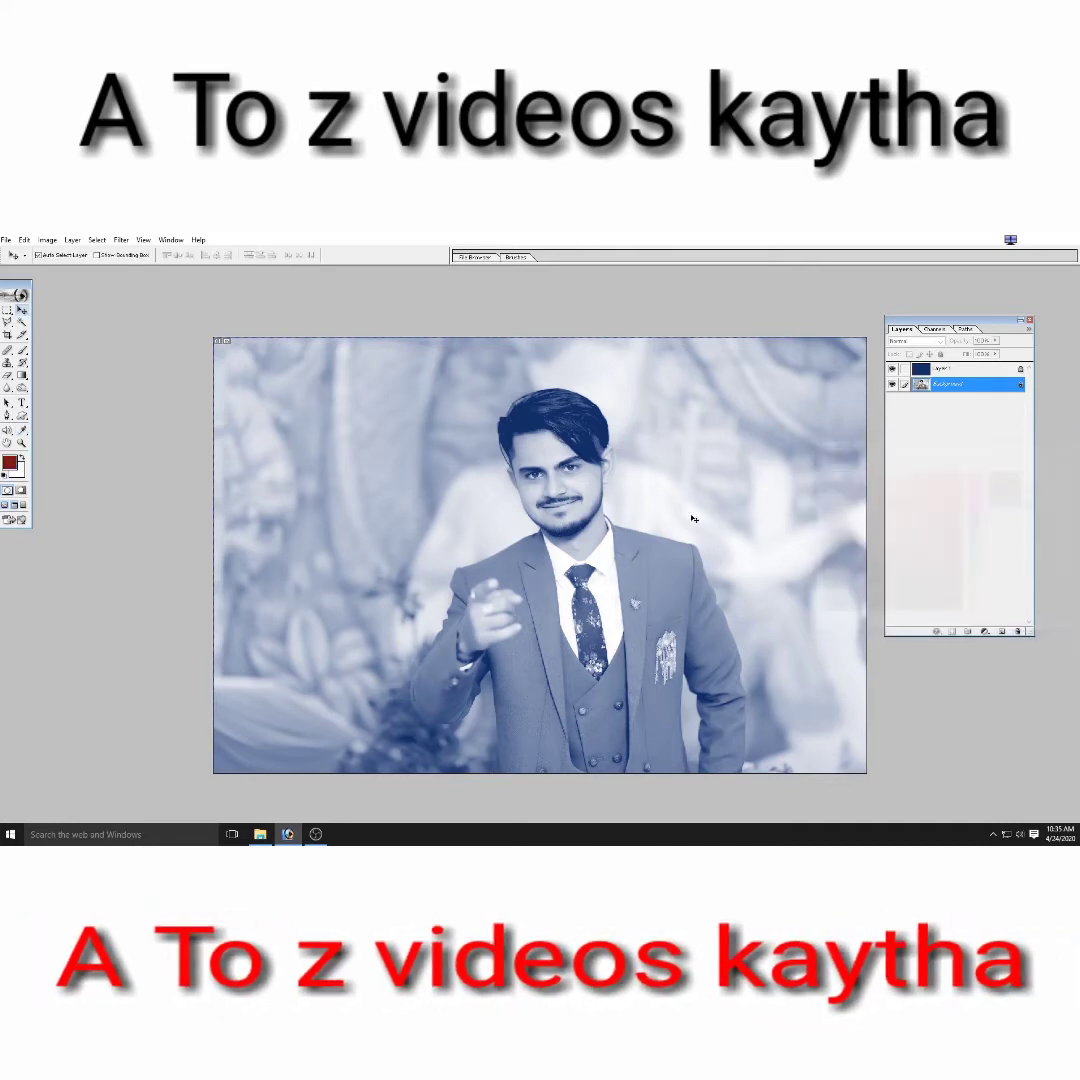
pyautogui.click(950, 368)
pyautogui.hotkey('alt', 'BackSpace')
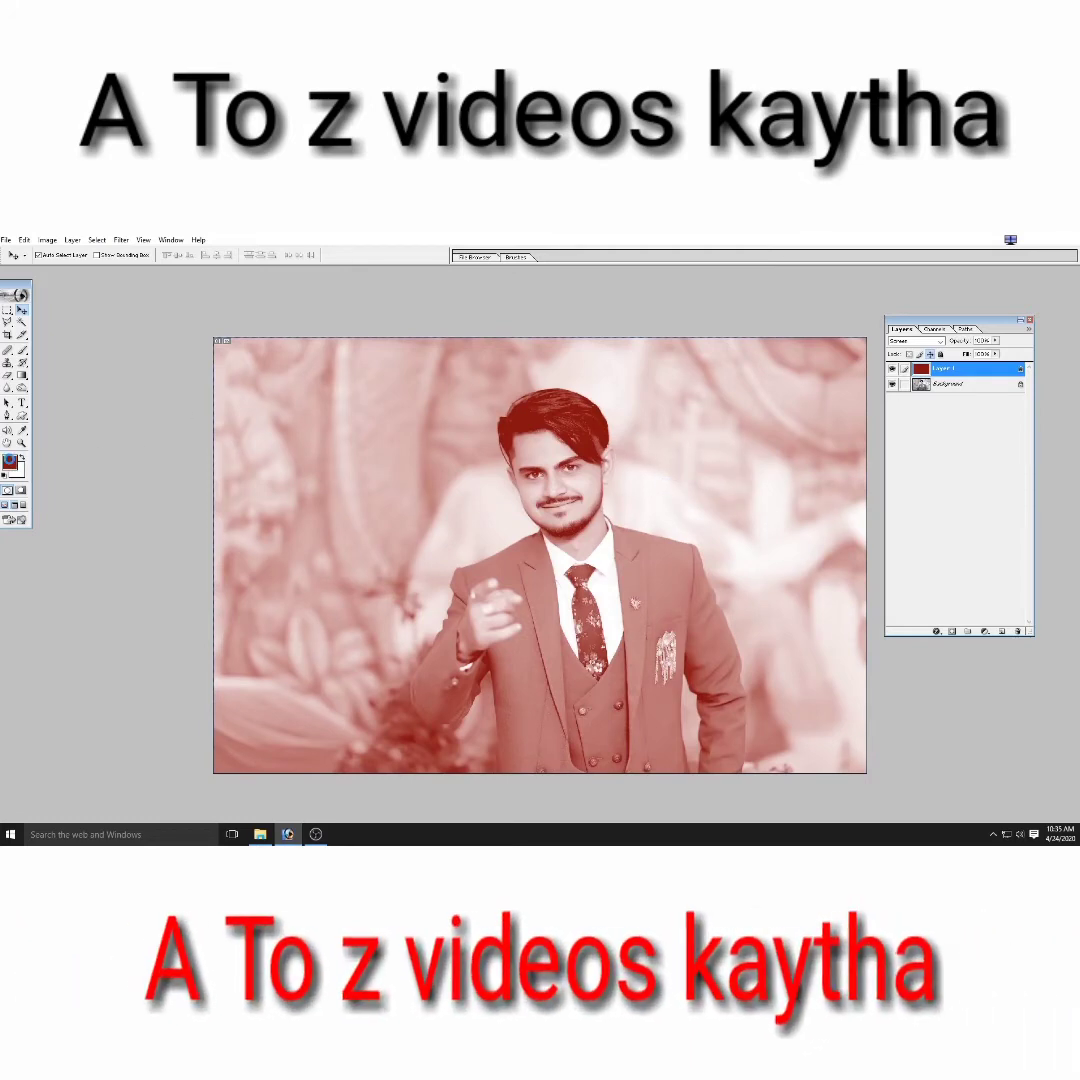
# Refill the tint layer with a dark brown for a sepia look.
pyautogui.click(22, 430)
pyautogui.click(9, 461)
pyautogui.moveTo(976, 610); pyautogui.dragTo(982, 600)
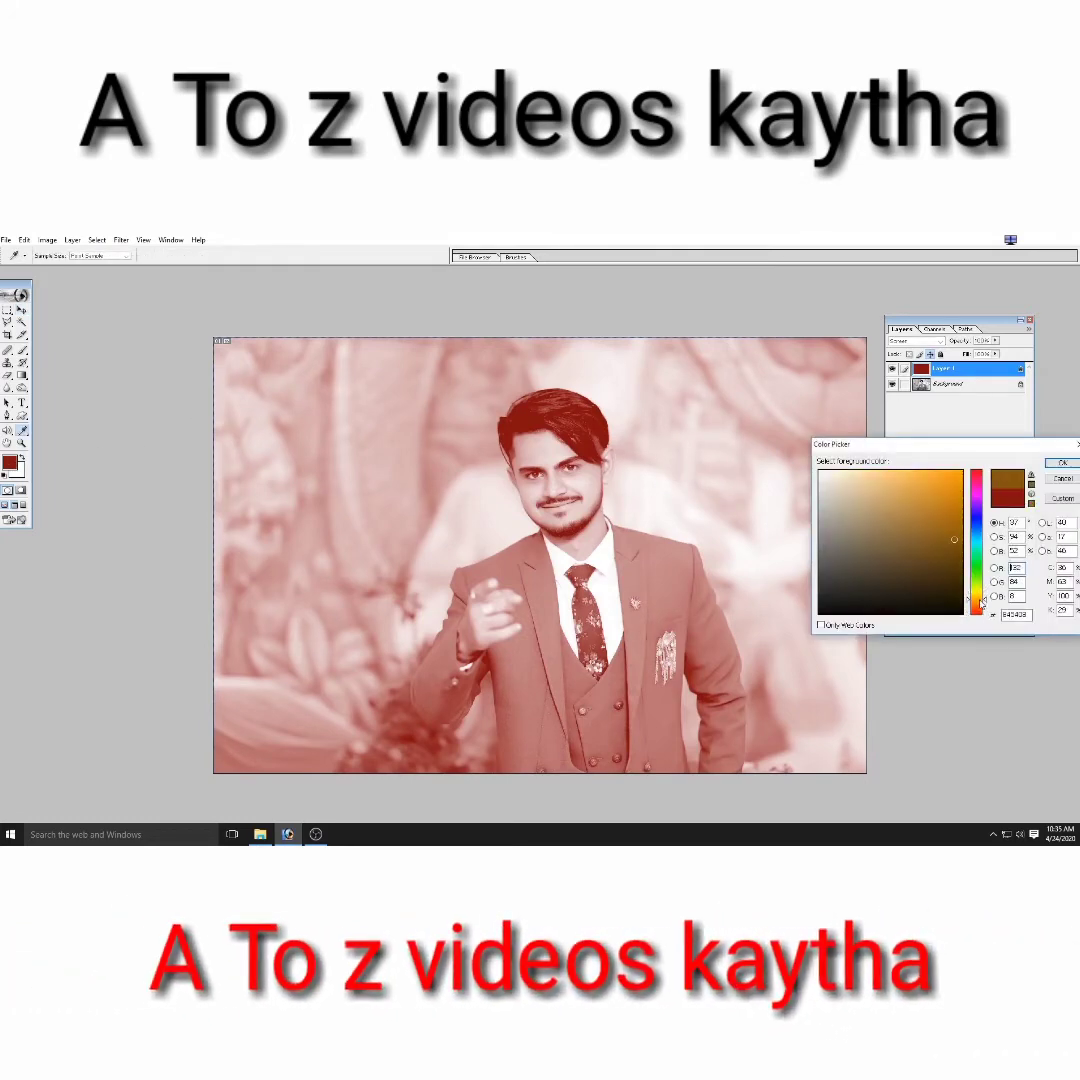
pyautogui.click(935, 543)
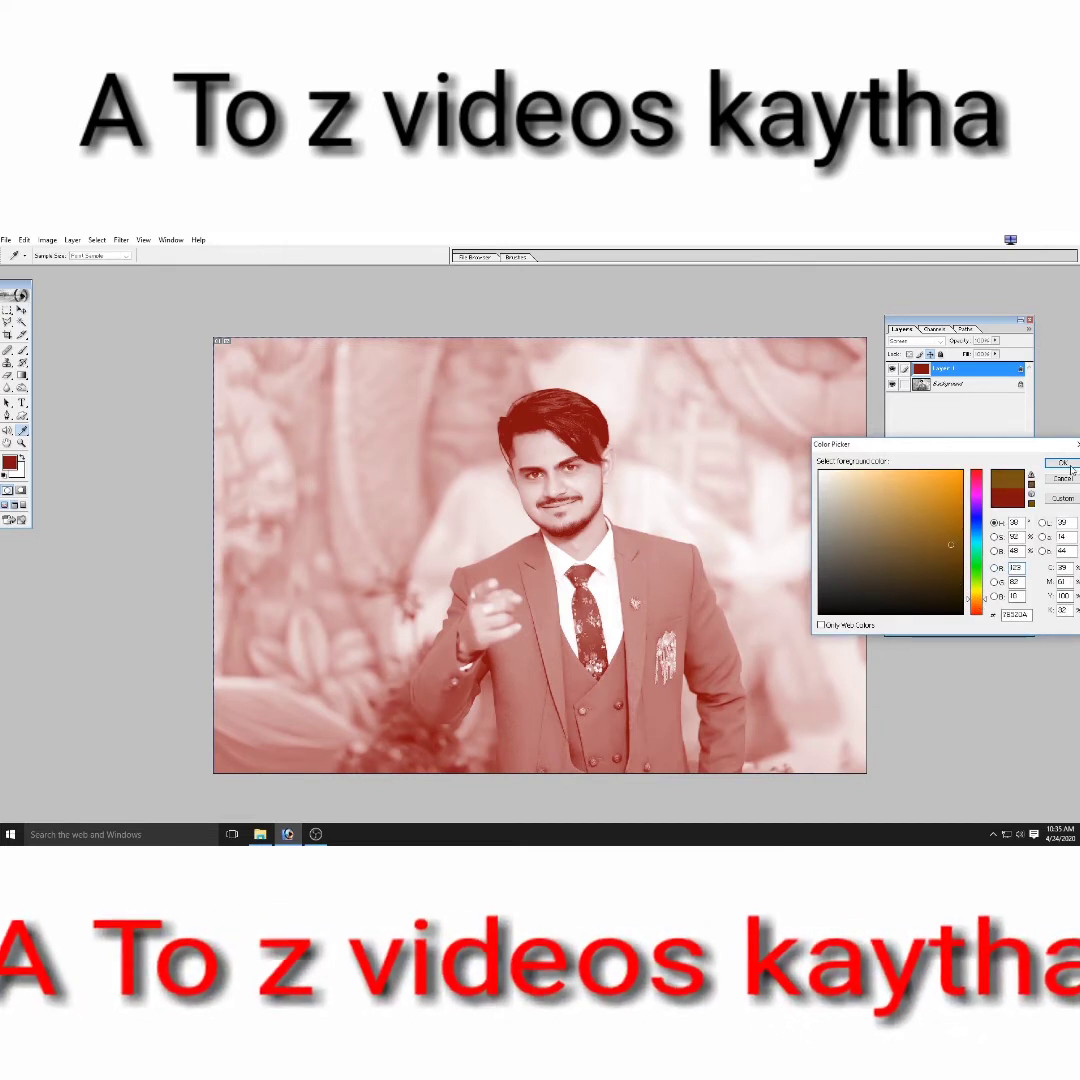
pyautogui.press('Return')
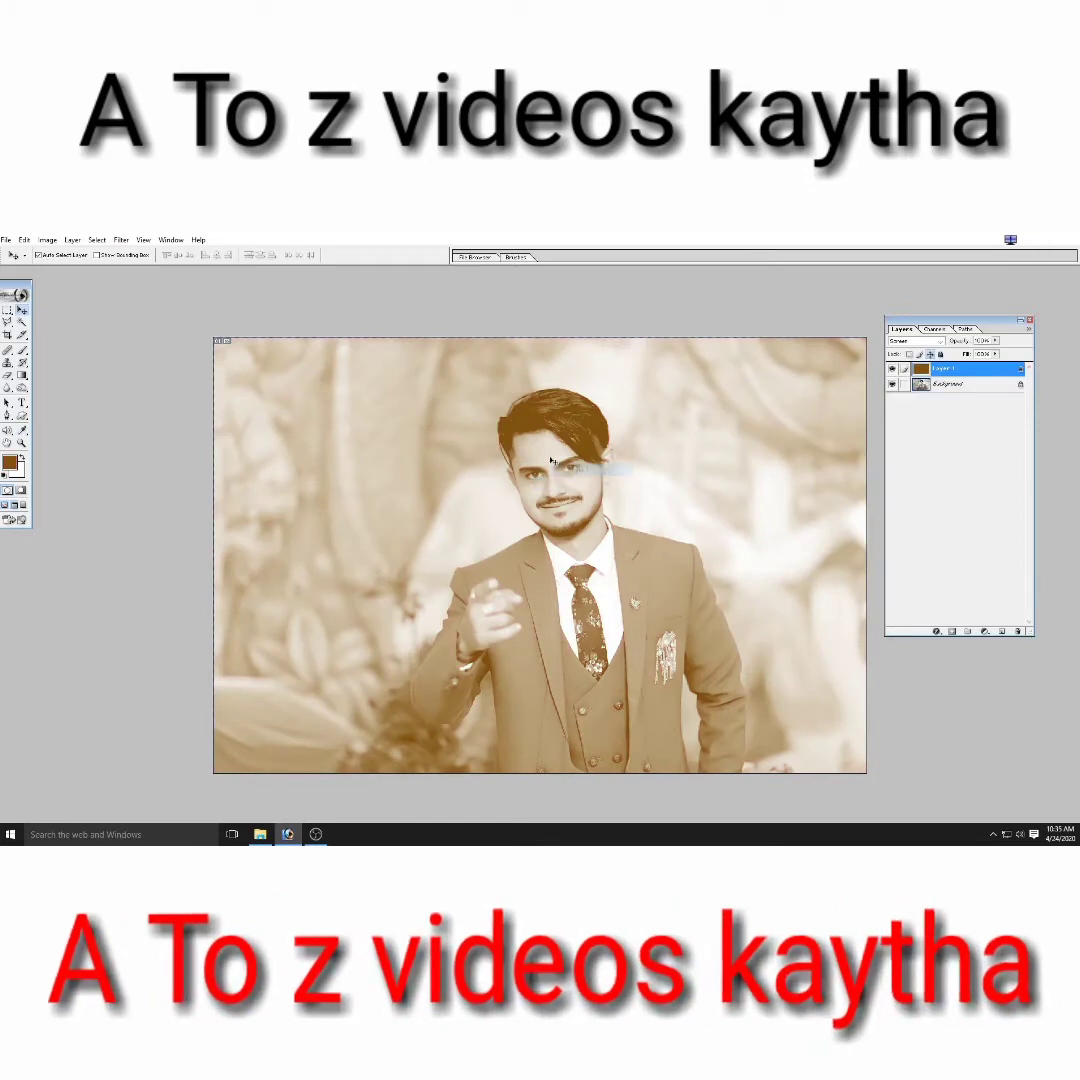
# Darken the sepia midtones with Levels to about 0.77, then close the document.
pyautogui.hotkey('ctrl', 'l')
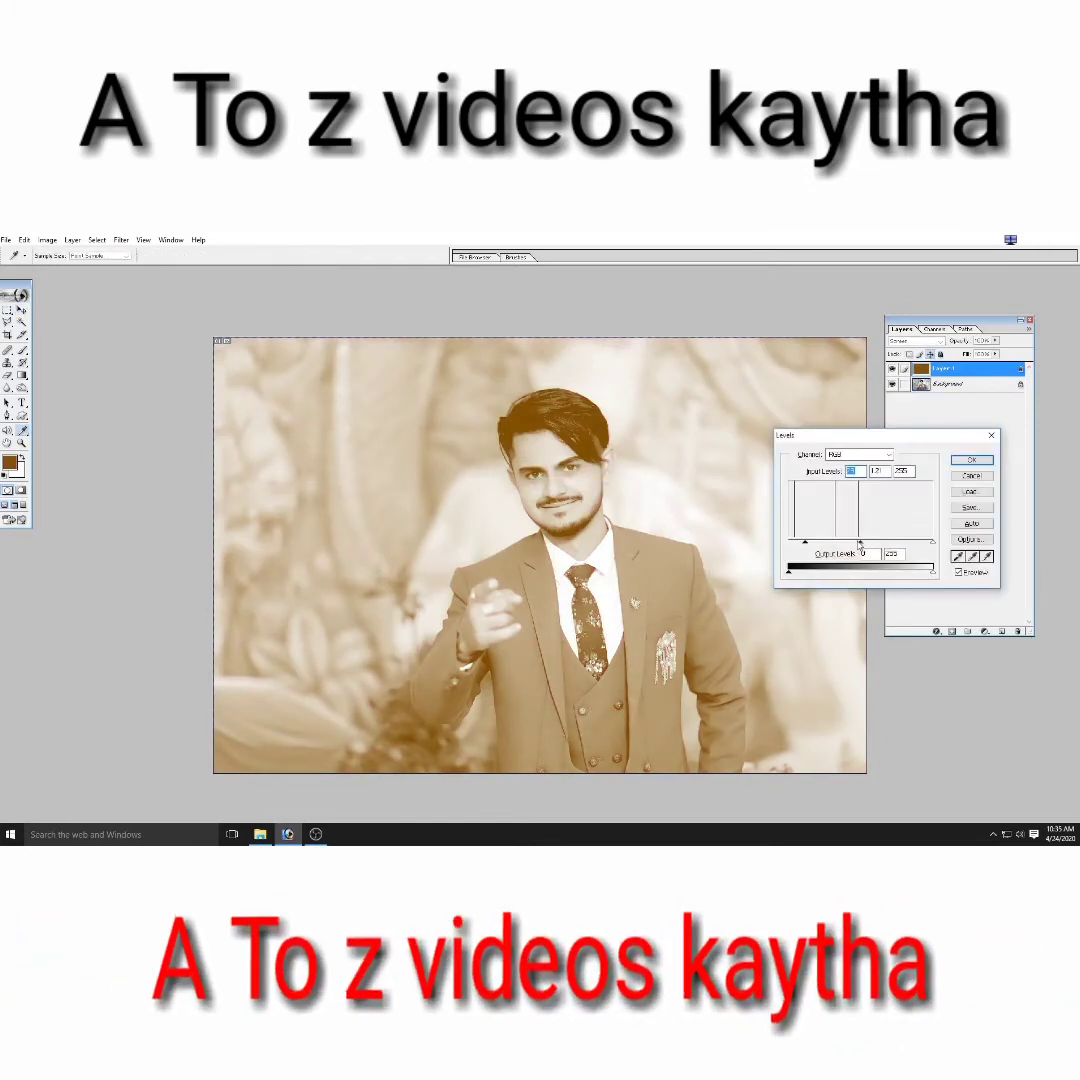
pyautogui.moveTo(850, 545); pyautogui.dragTo(876, 545)
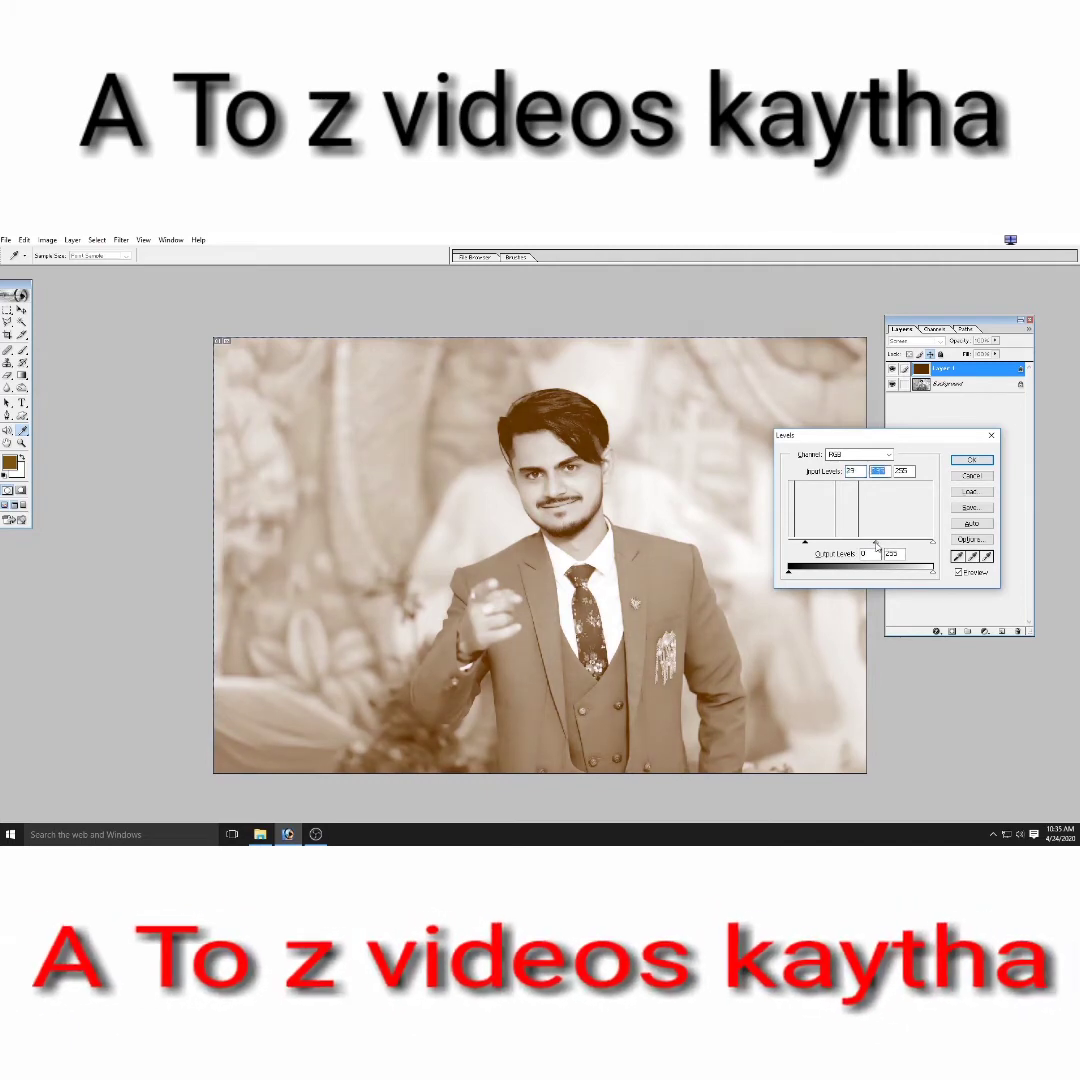
pyautogui.click(971, 458)
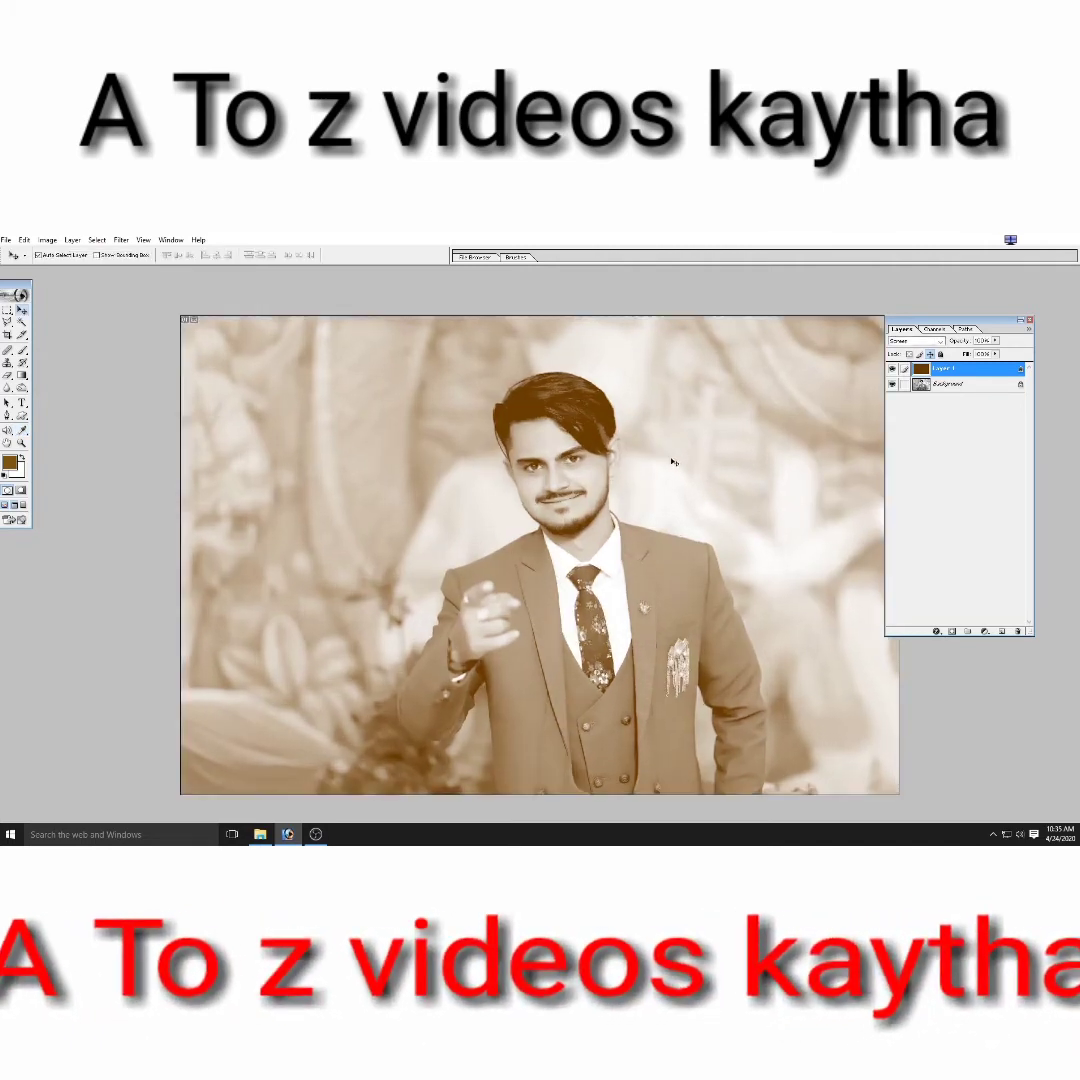
pyautogui.press('v')
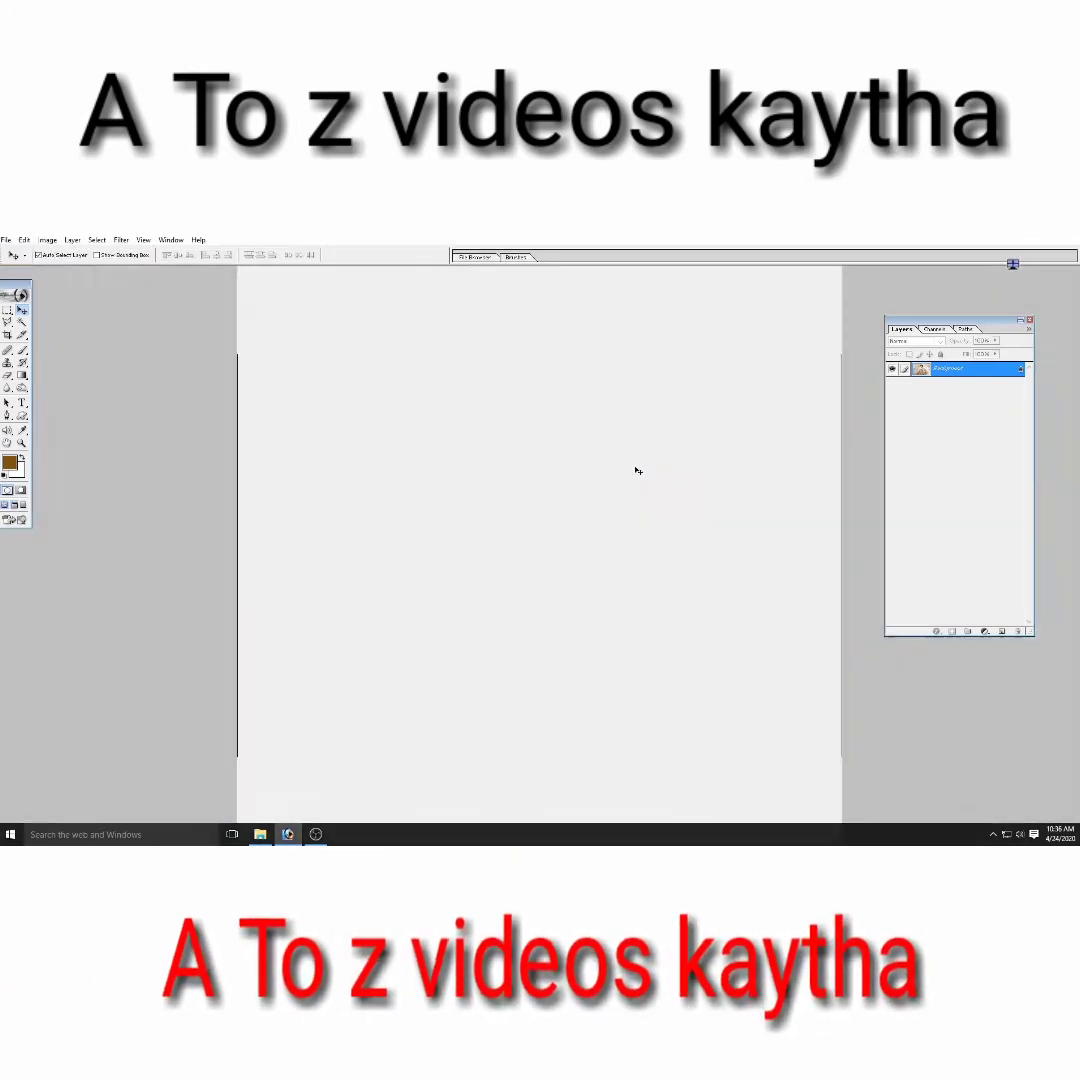
pyautogui.hotkey('ctrl', 'w')
# Answer the save prompt and open the IMG_4689 bridal portrait.
pyautogui.click(539, 461)
pyautogui.click(6, 252)
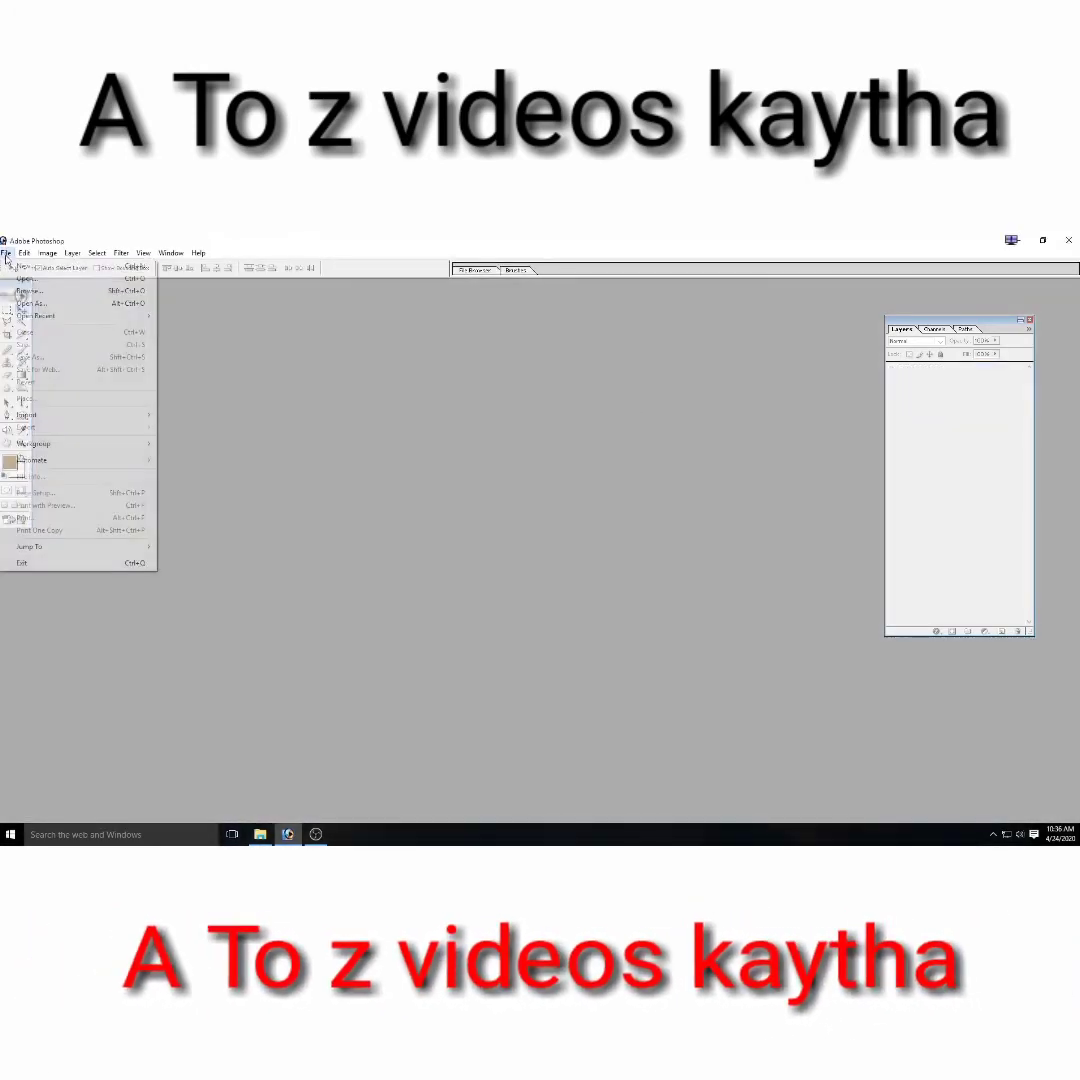
pyautogui.click(60, 278)
pyautogui.click(511, 386)
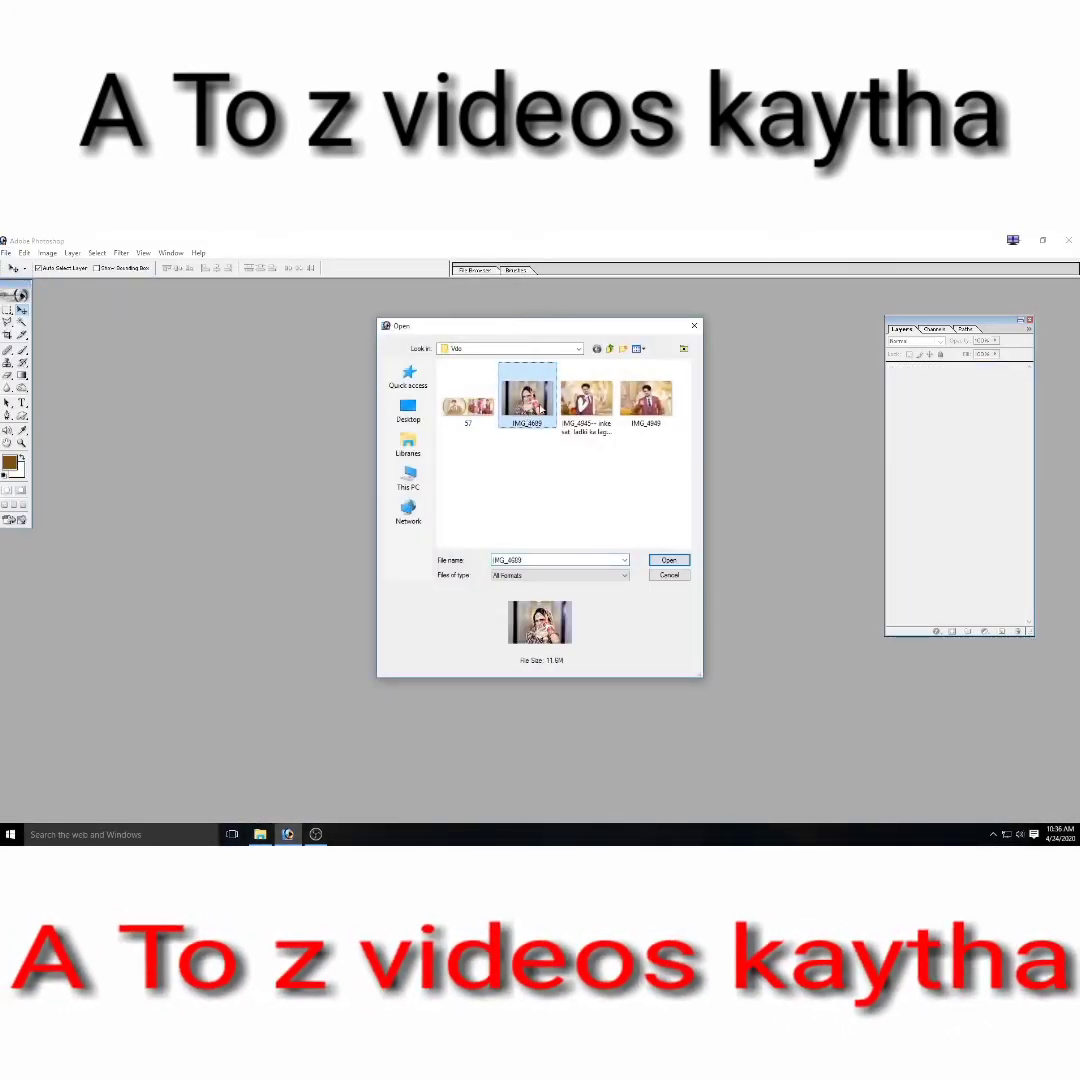
pyautogui.click(651, 555)
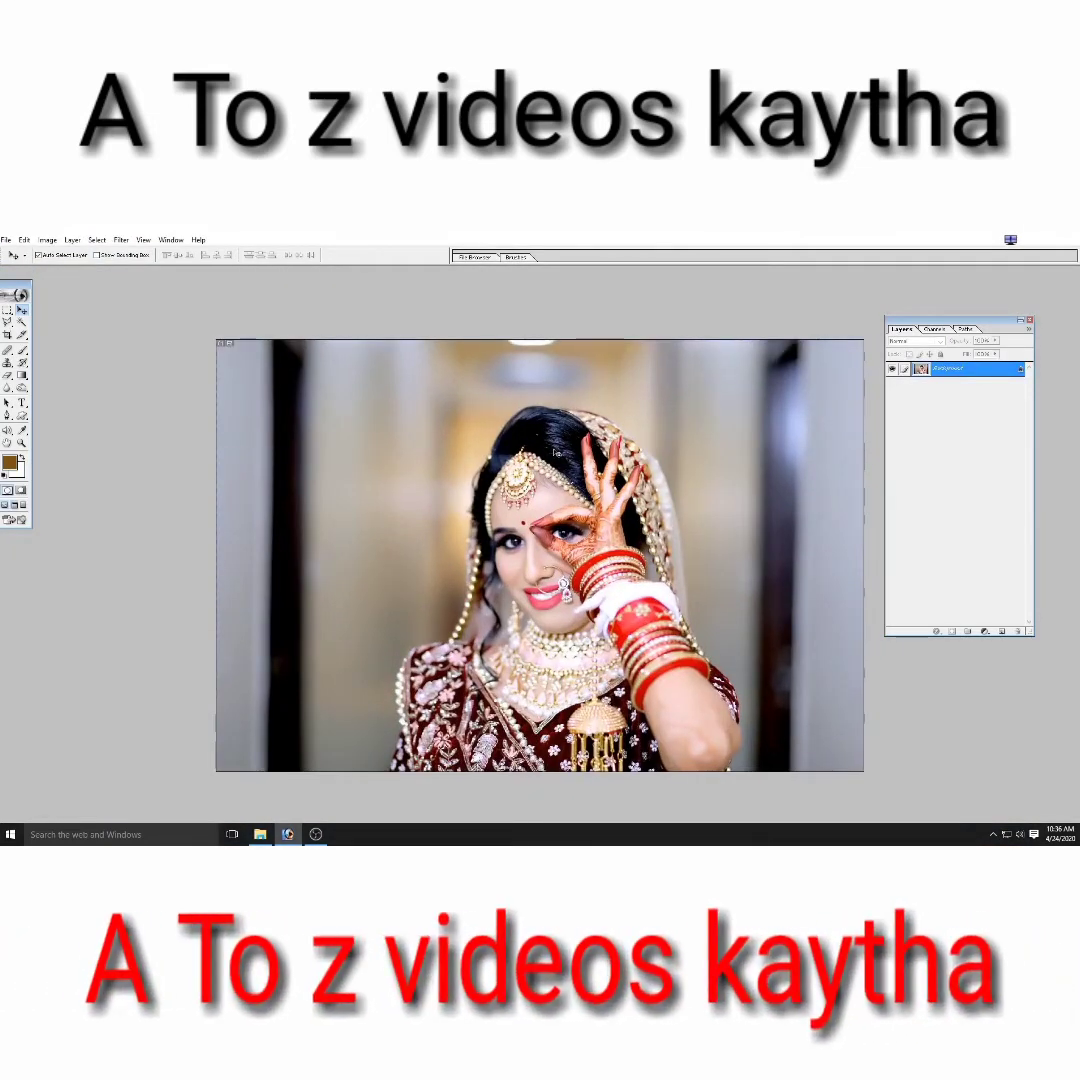
pyautogui.click(6, 240)
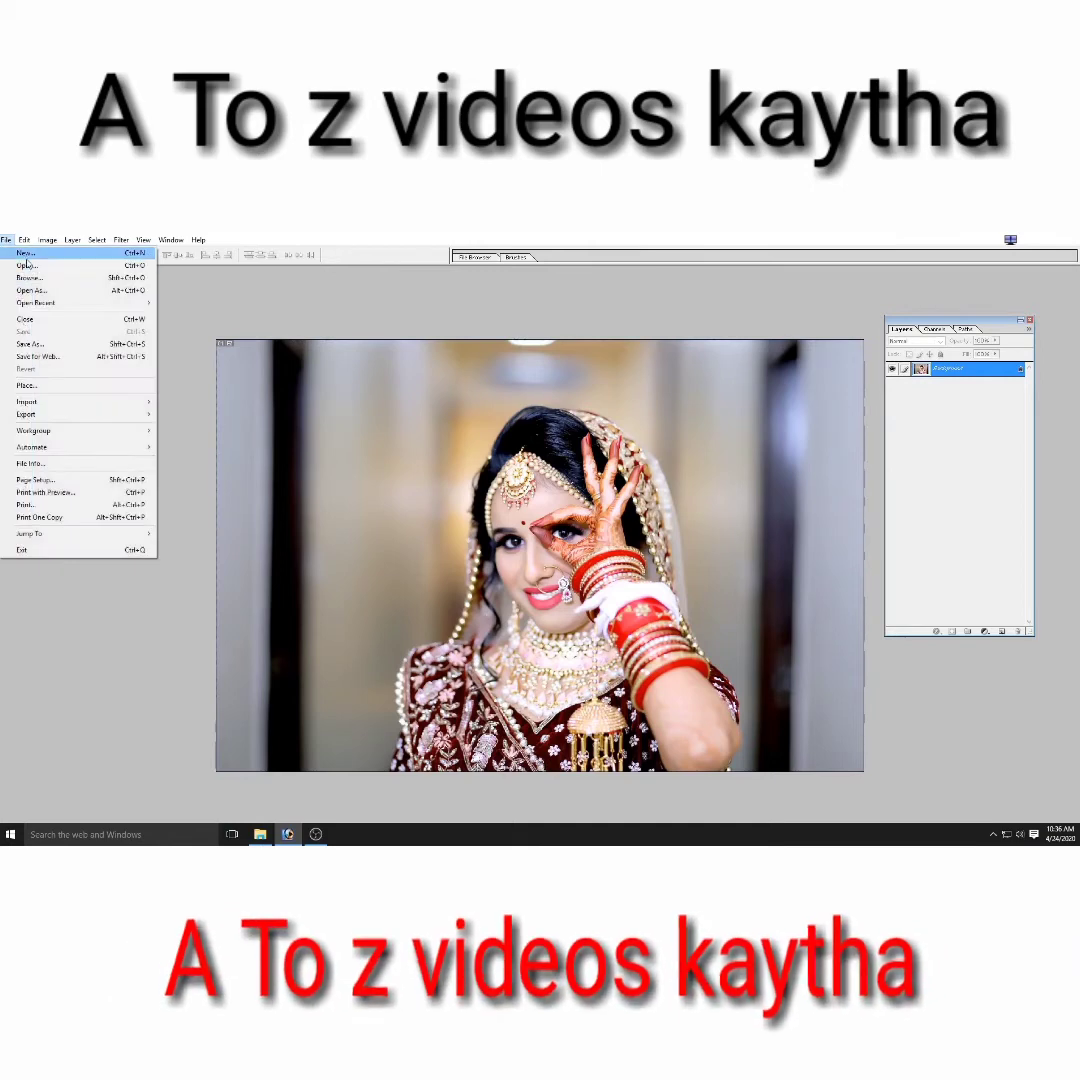
# Create a new document using the 5x7 preset size.
pyautogui.click(26, 253)
pyautogui.click(660, 383)
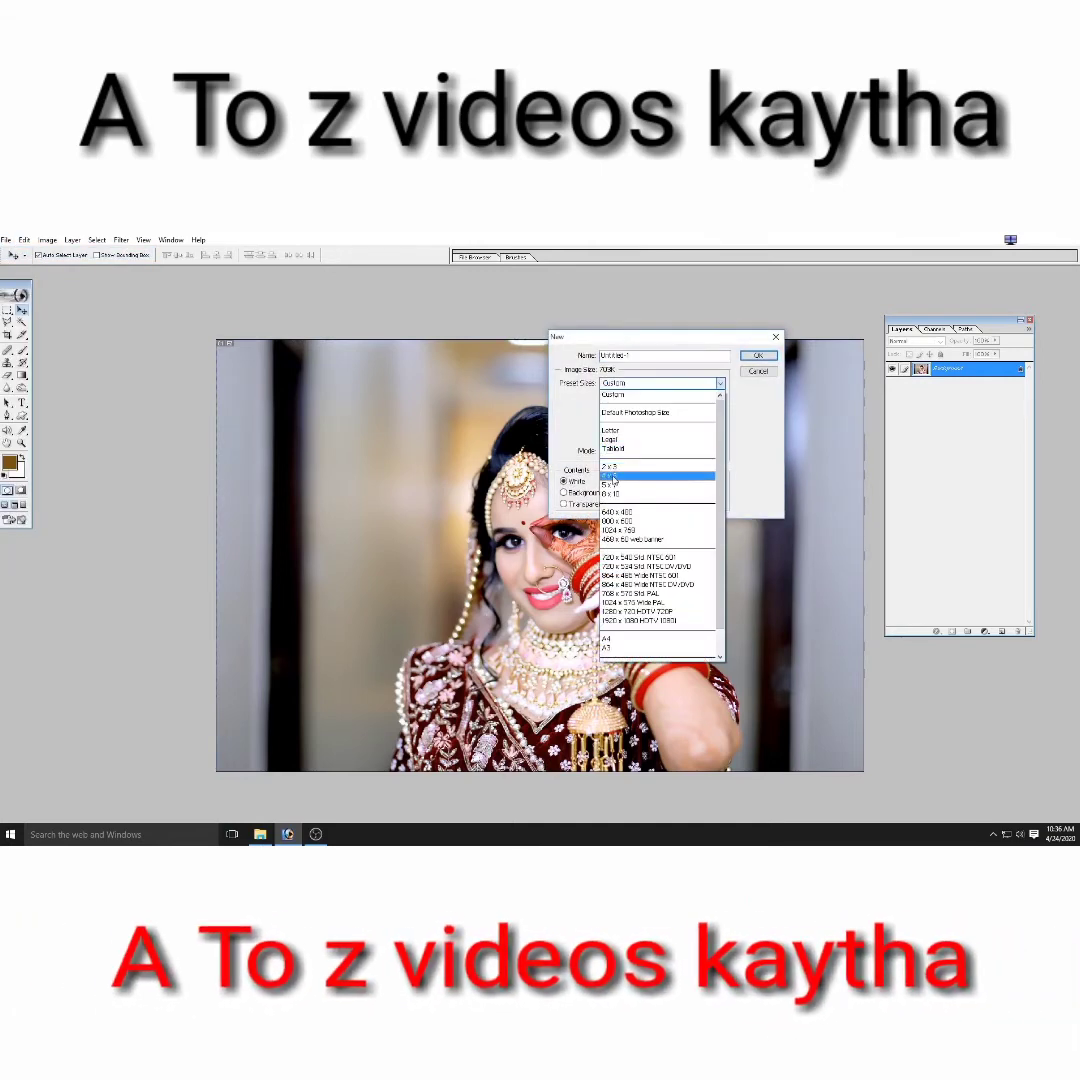
pyautogui.click(609, 478)
pyautogui.click(758, 355)
pyautogui.moveTo(230, 292); pyautogui.dragTo(755, 307)
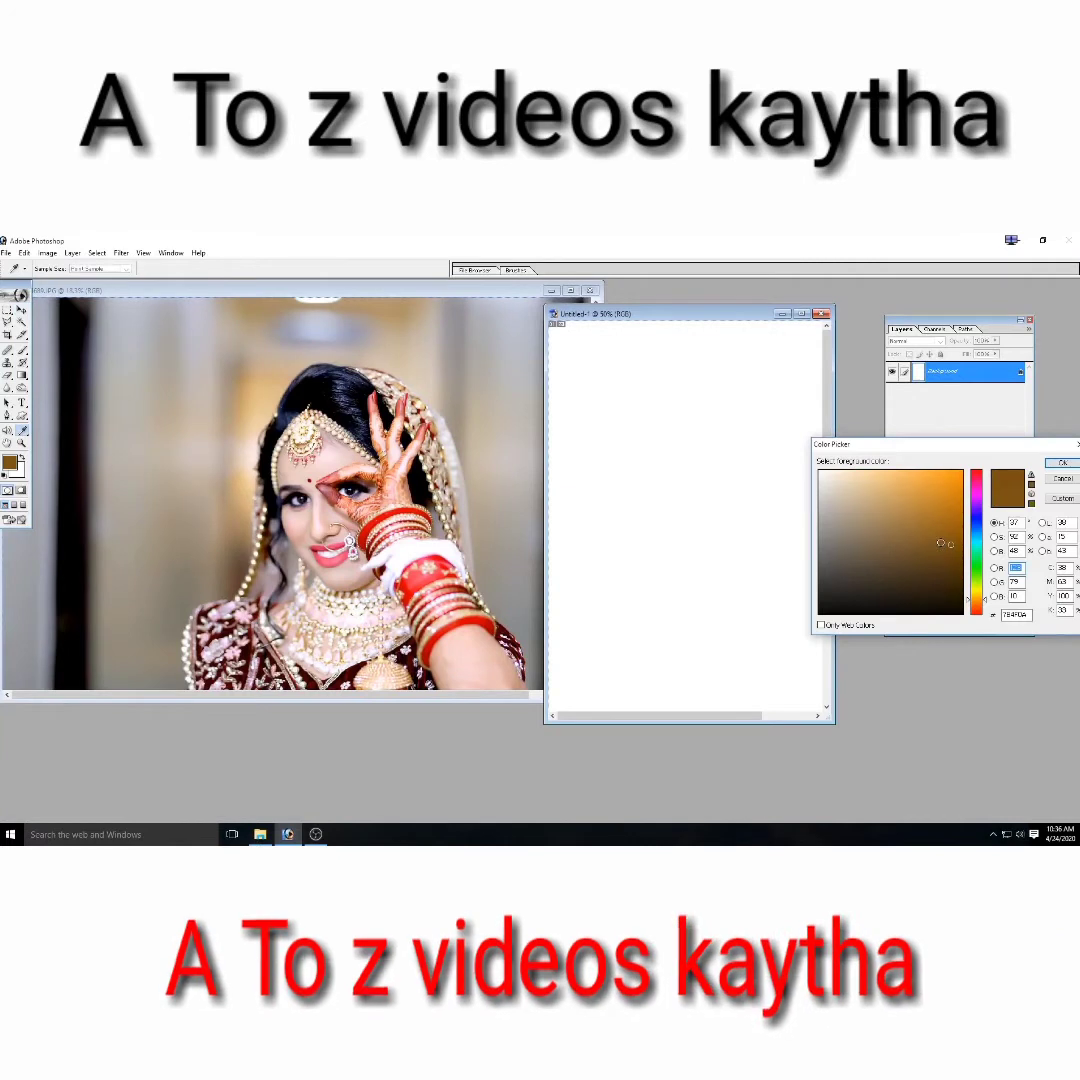
# Fill the 5x7 canvas with brown, maximize it and select all.
pyautogui.press('Return')
pyautogui.hotkey('alt', 'BackSpace')
pyautogui.press('v')
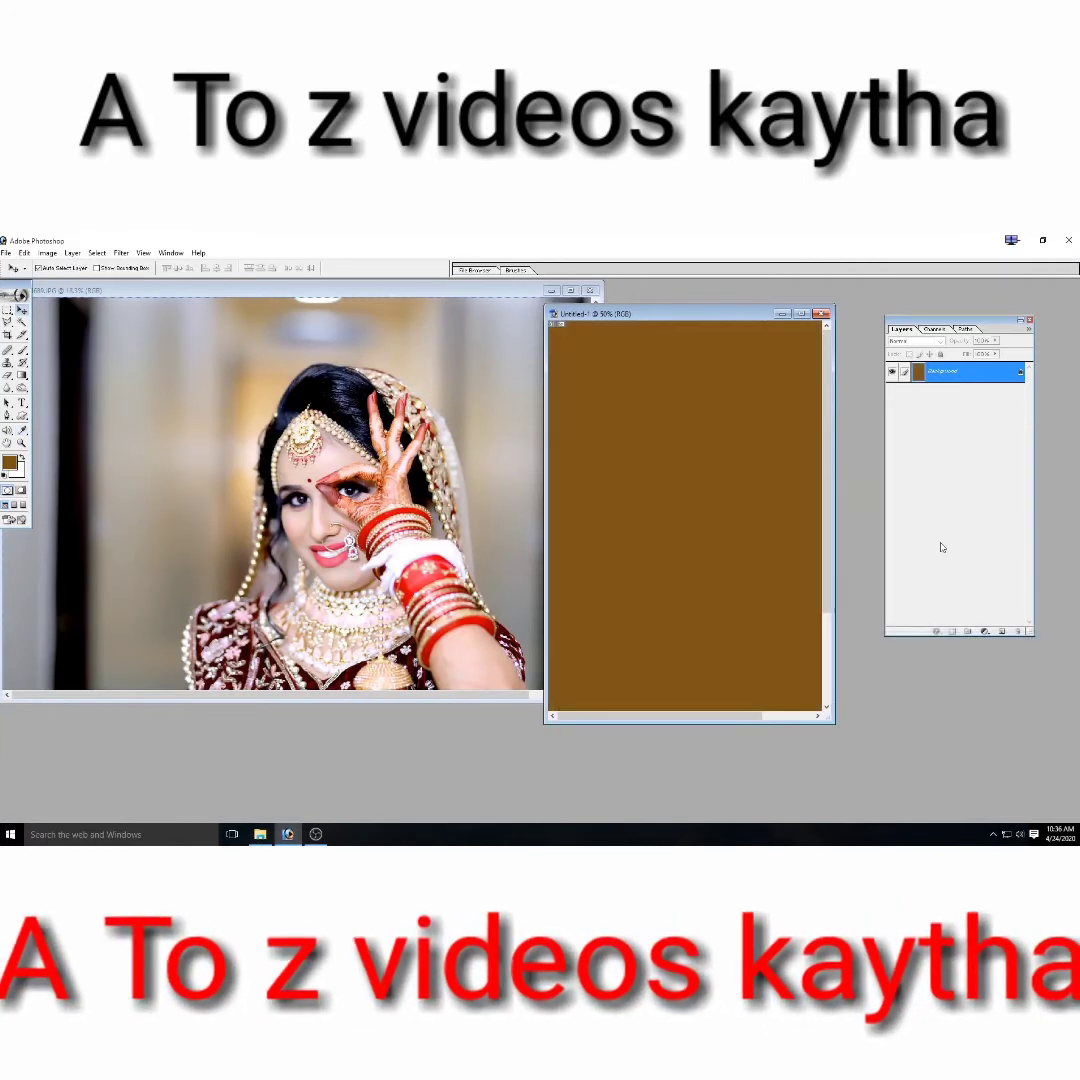
pyautogui.doubleClick(700, 314)
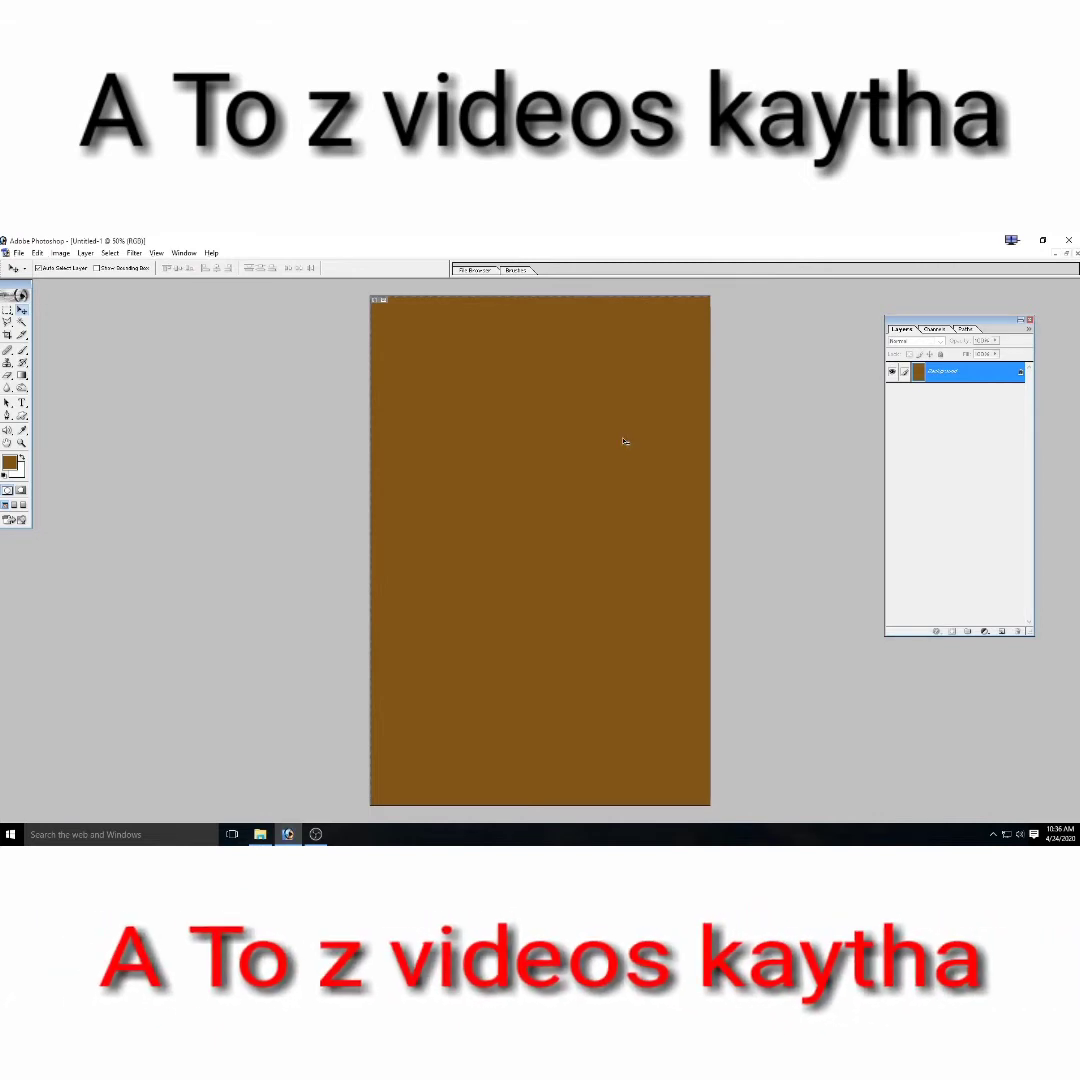
pyautogui.hotkey('ctrl', 'a')
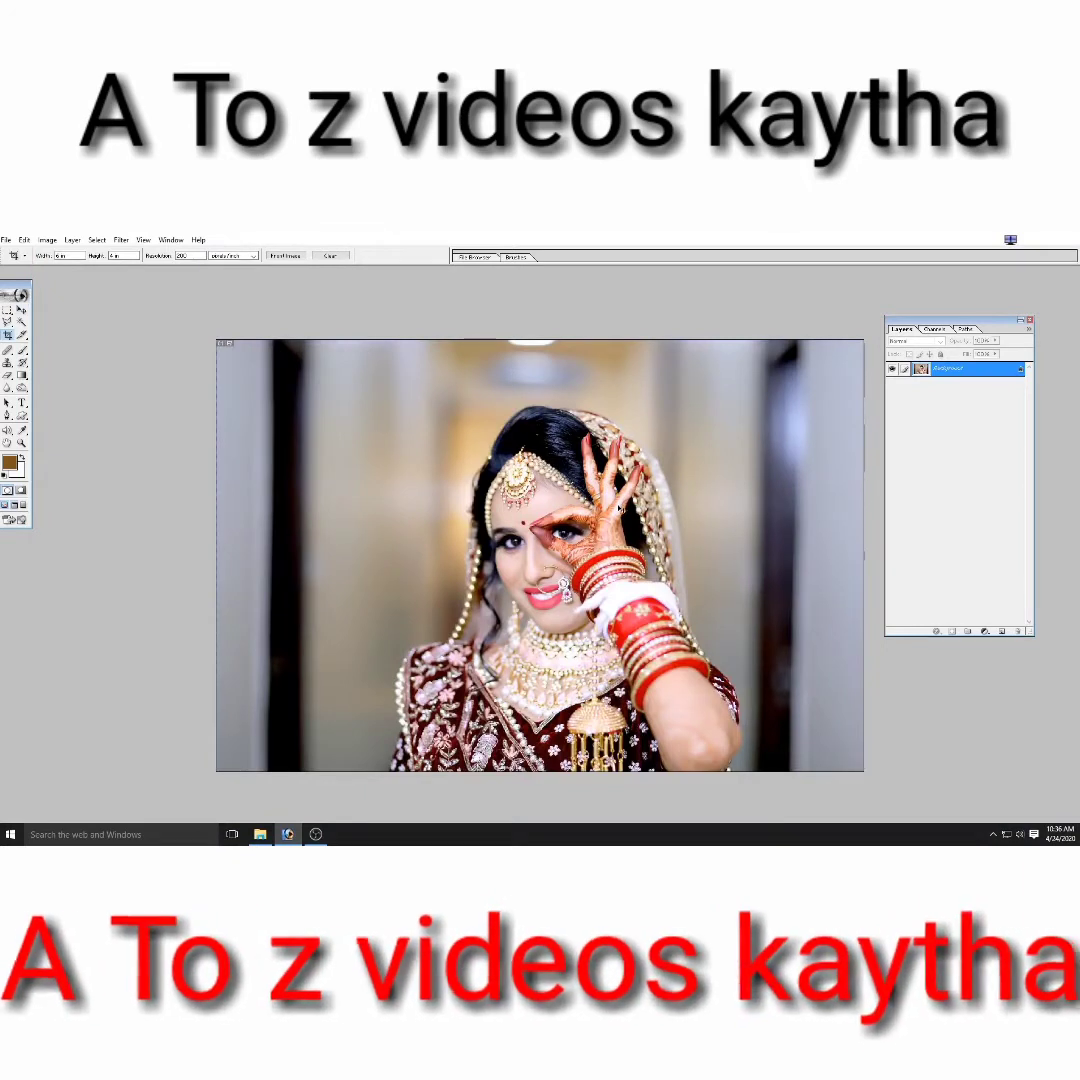
# Free Transform the pasted brown rectangle to cover the whole bridal photo.
pyautogui.hotkey('ctrl', 't')
pyautogui.moveTo(601, 650); pyautogui.dragTo(700, 791)
pyautogui.rightClick(615, 494)
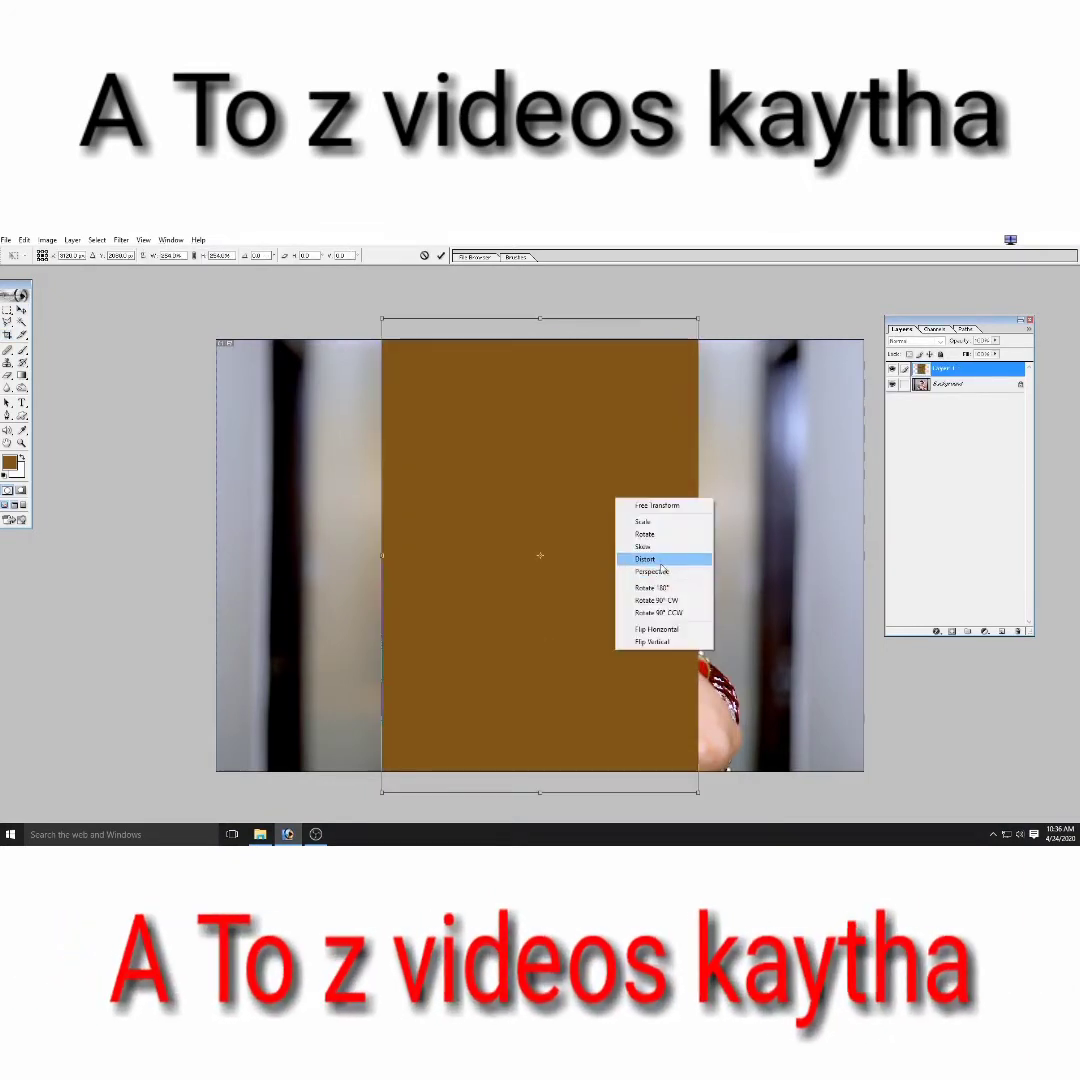
pyautogui.press('Return')
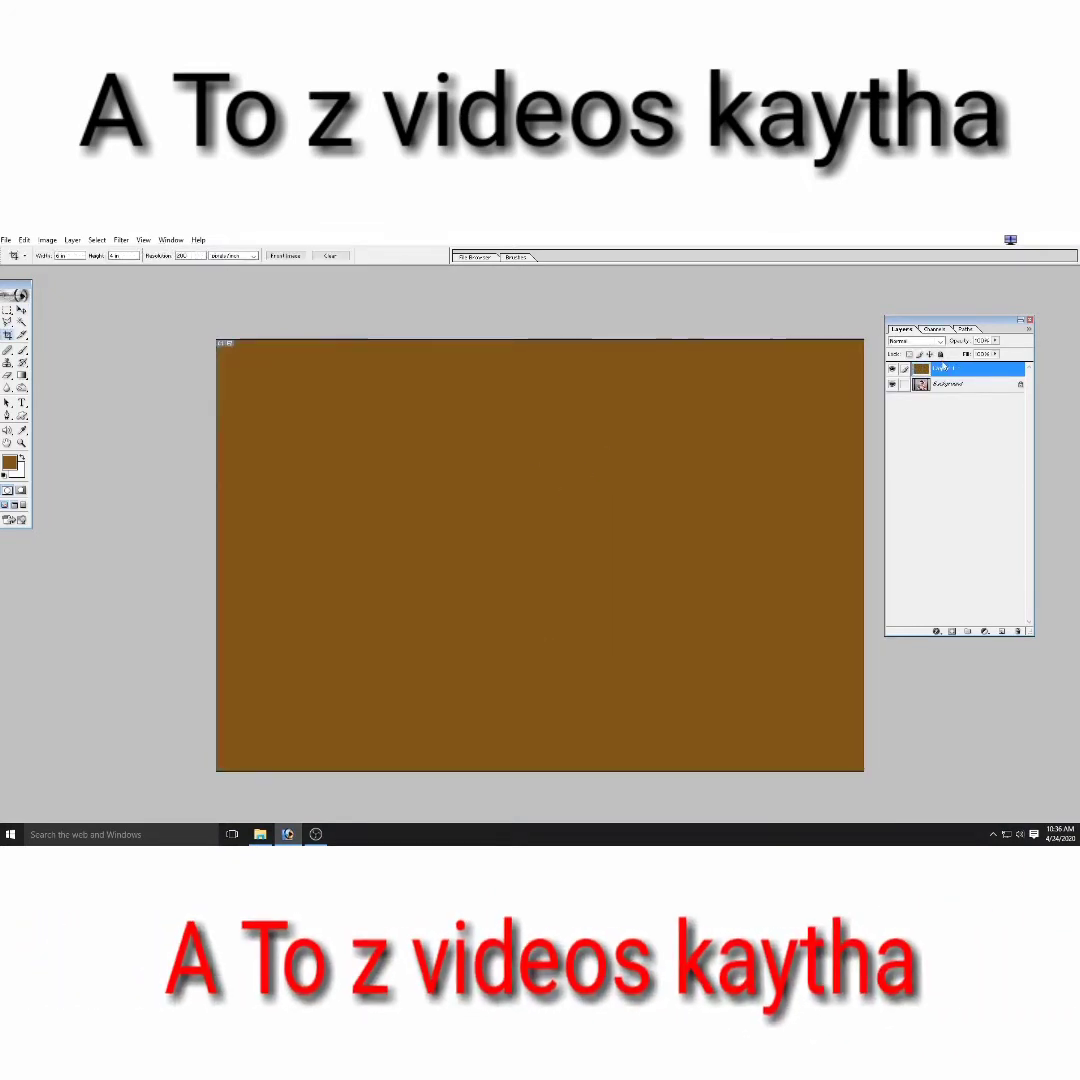
# Set the brown layer to Hue blend mode at 85% opacity.
pyautogui.click(941, 343)
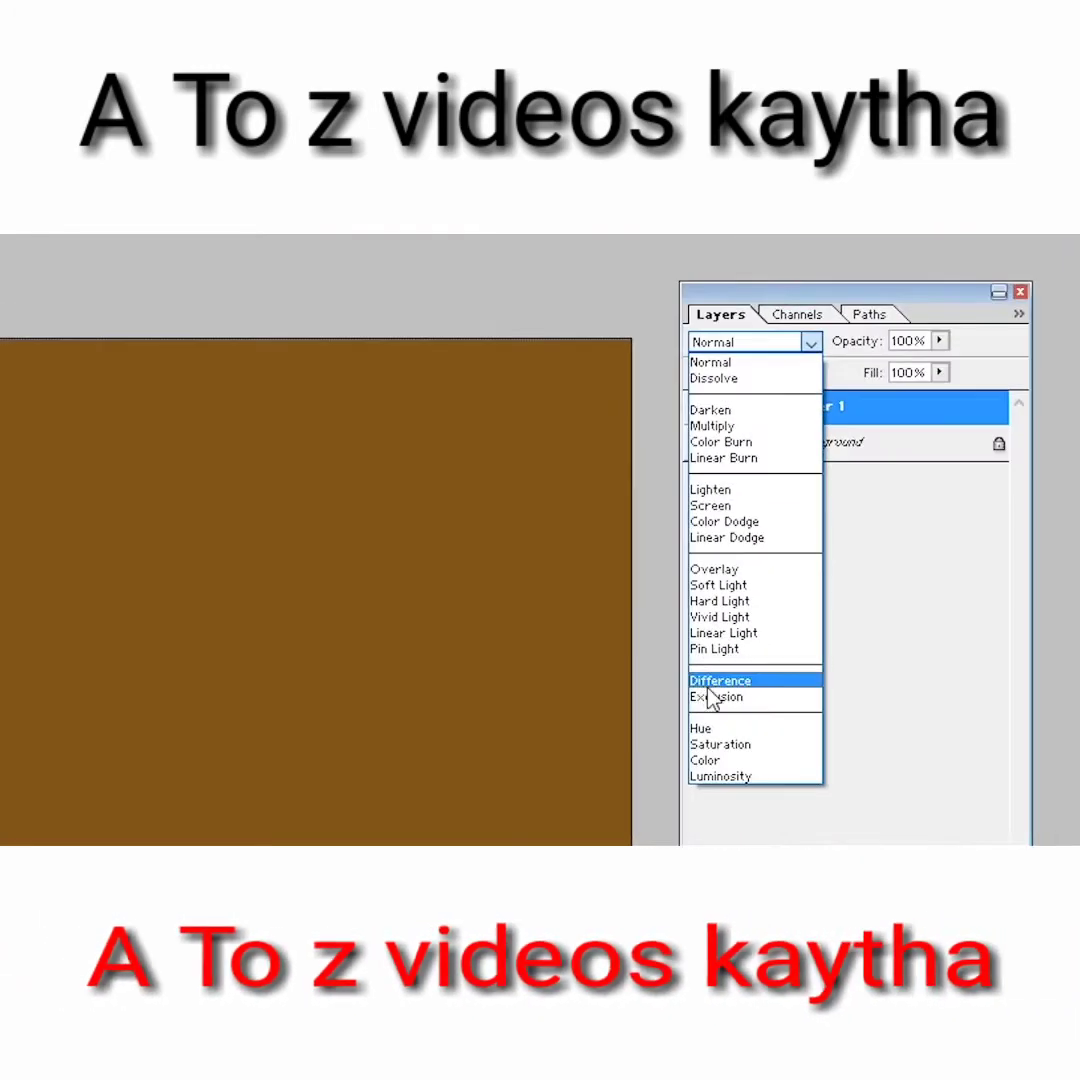
pyautogui.click(718, 731)
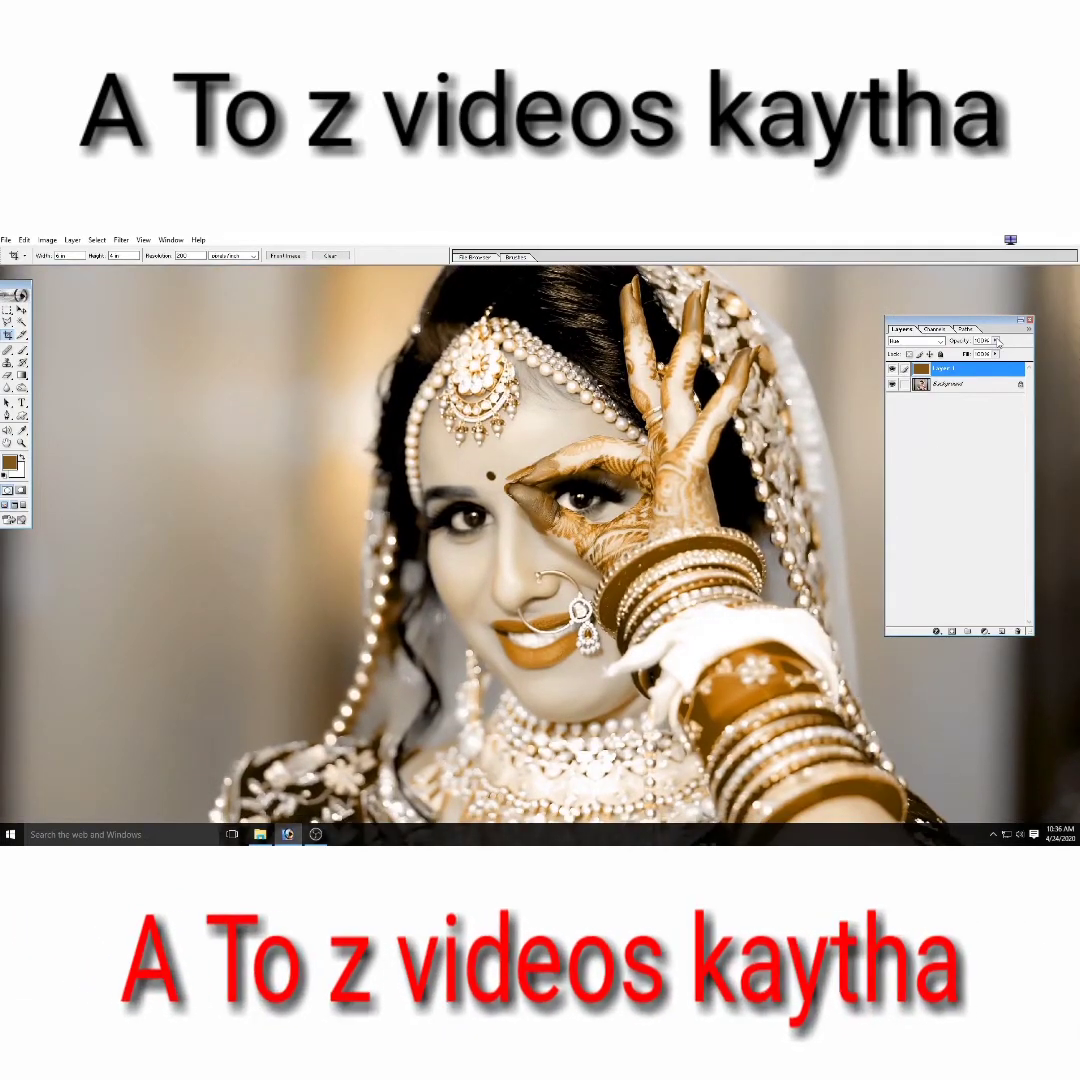
pyautogui.moveTo(996, 341); pyautogui.dragTo(983, 354)
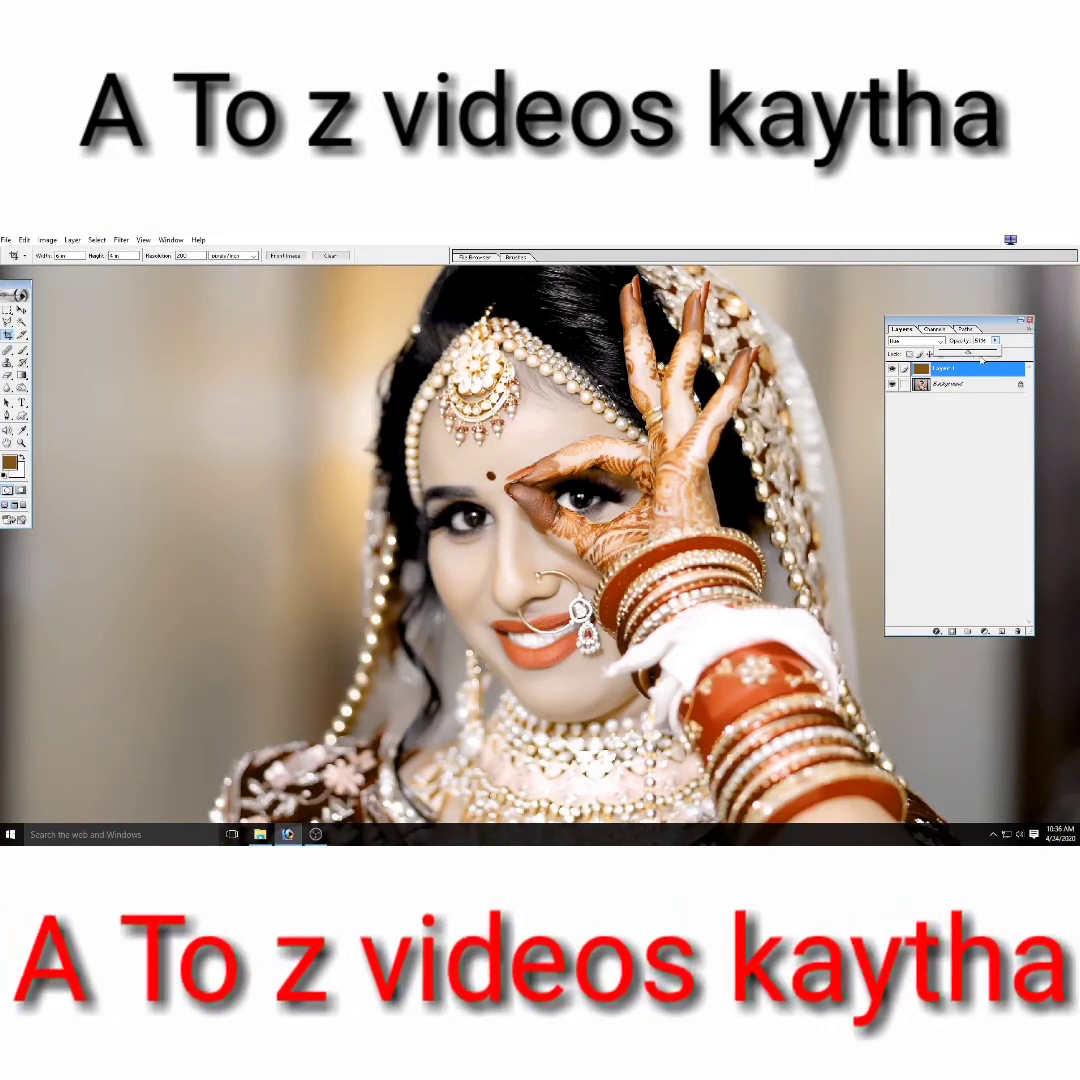
pyautogui.click(978, 438)
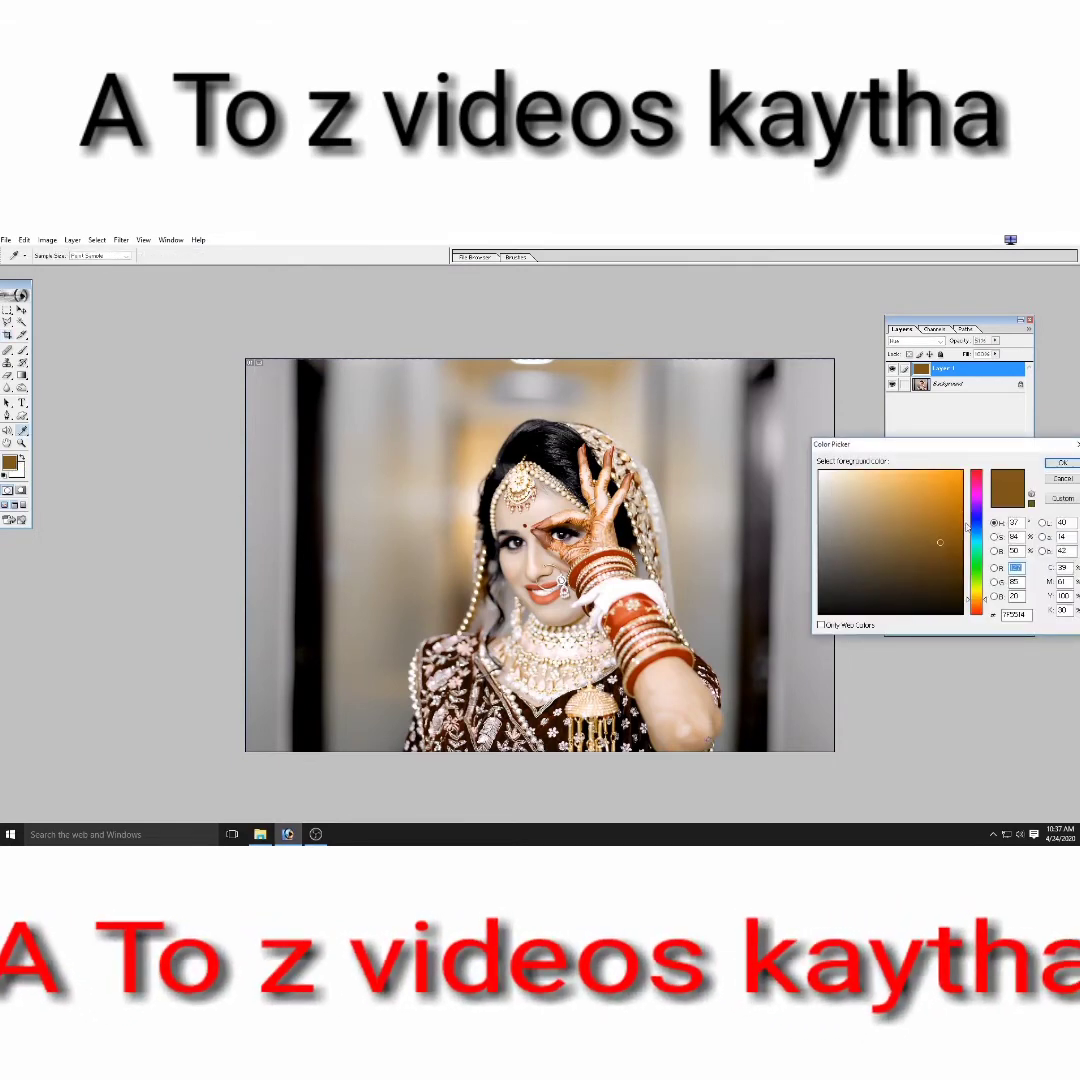
# Refill the tint layer with blue and lower its opacity for a softer cool tint.
pyautogui.click(975, 532)
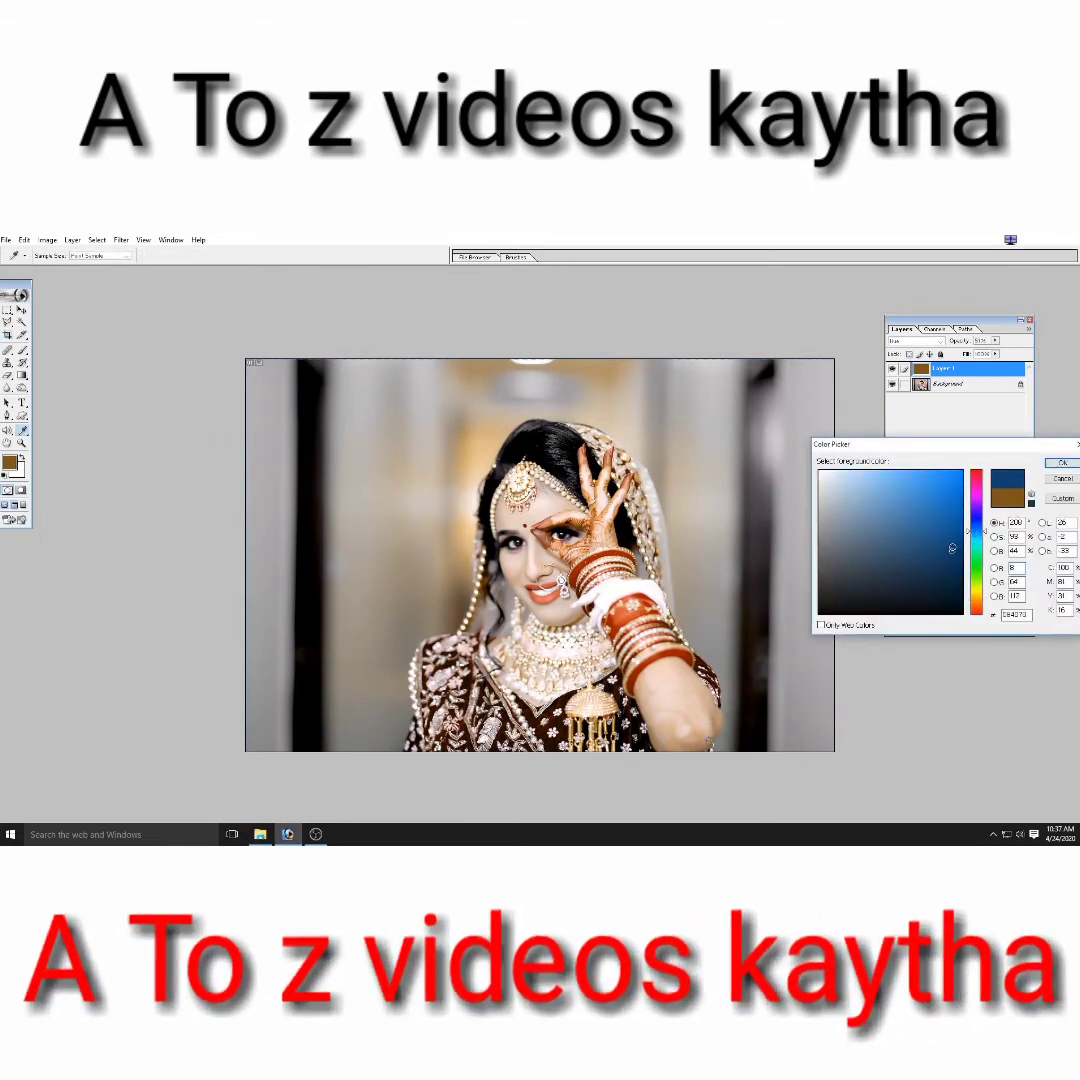
pyautogui.press('Return')
pyautogui.hotkey('alt', 'BackSpace')
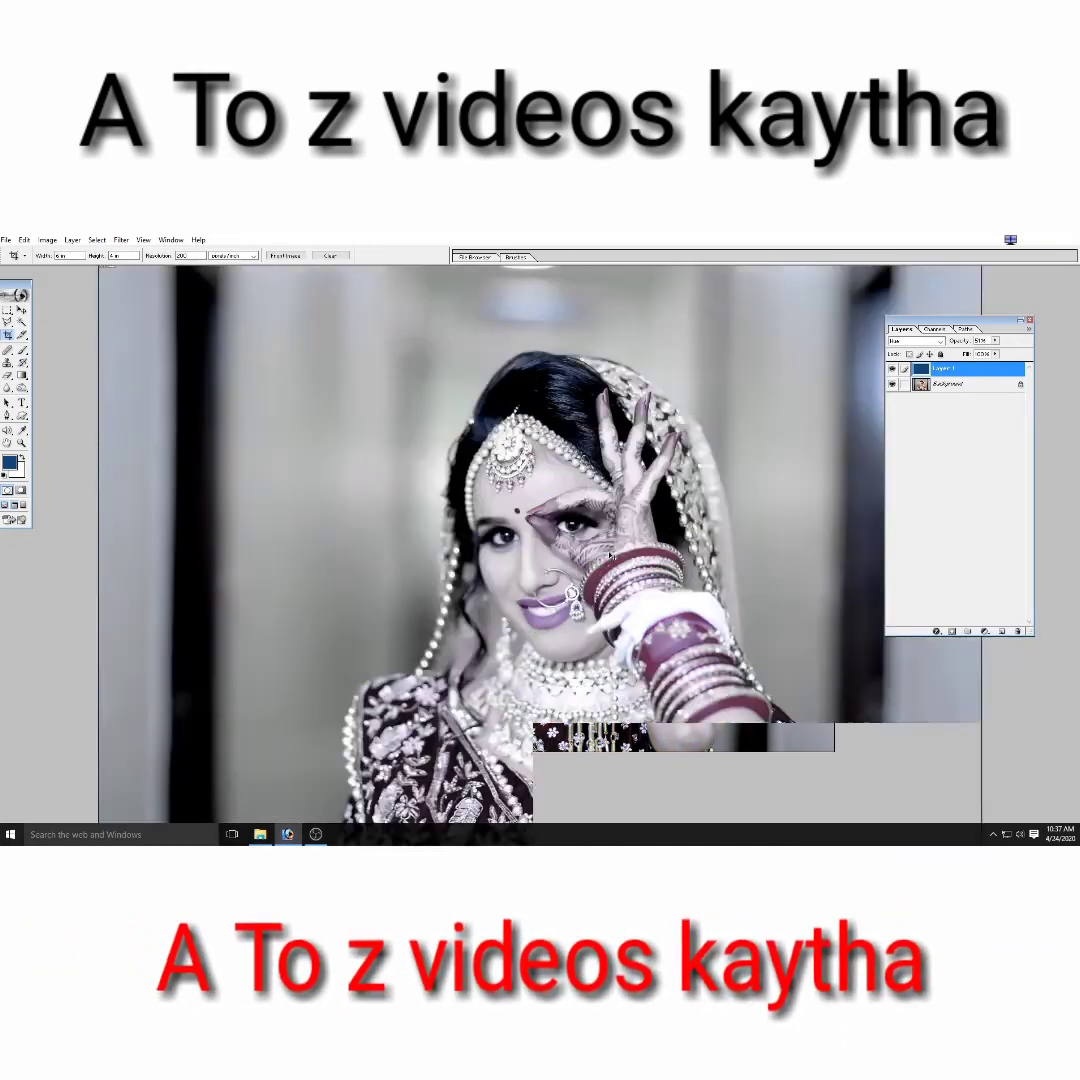
pyautogui.click(995, 341)
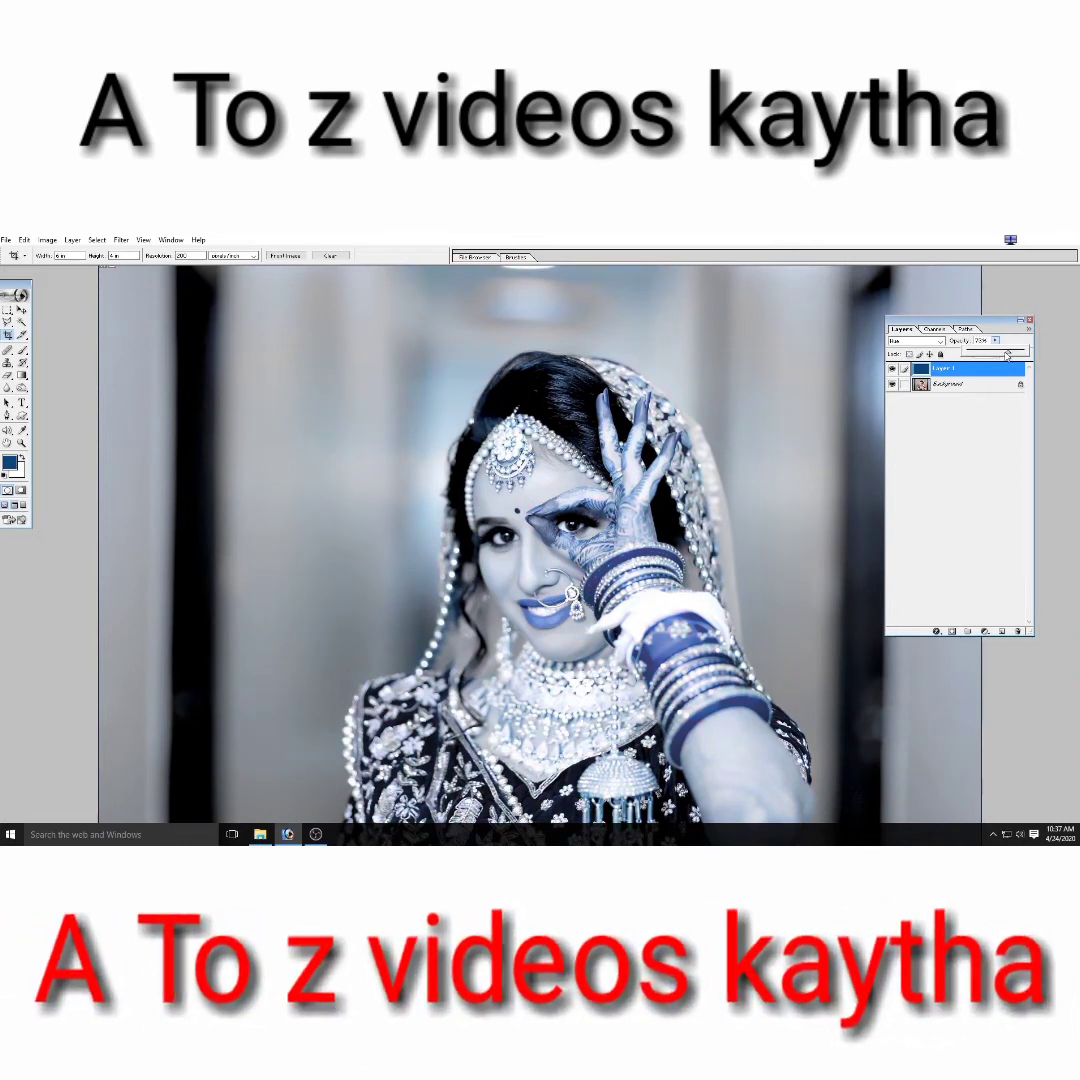
pyautogui.moveTo(1011, 356); pyautogui.dragTo(996, 356)
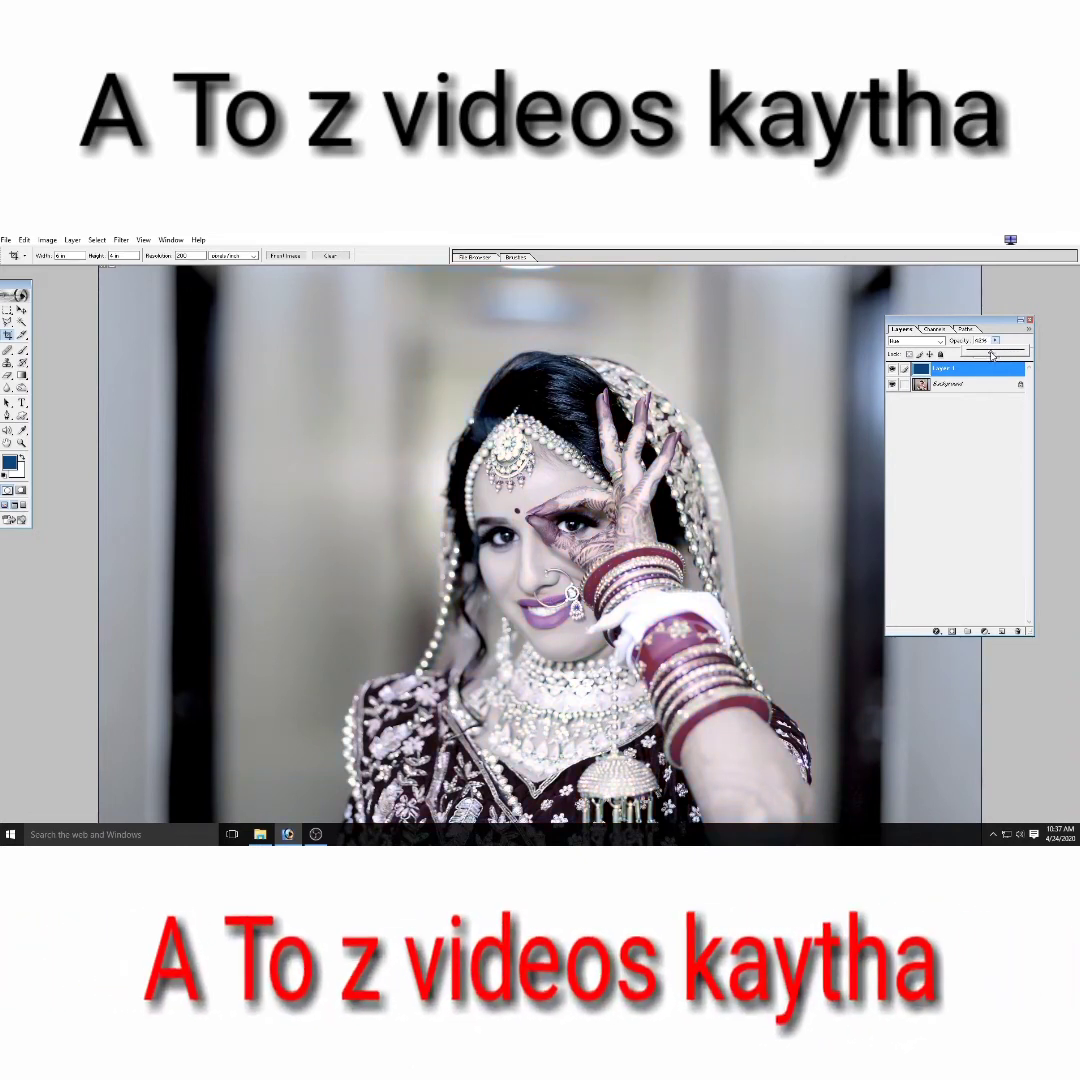
pyautogui.press('Return')
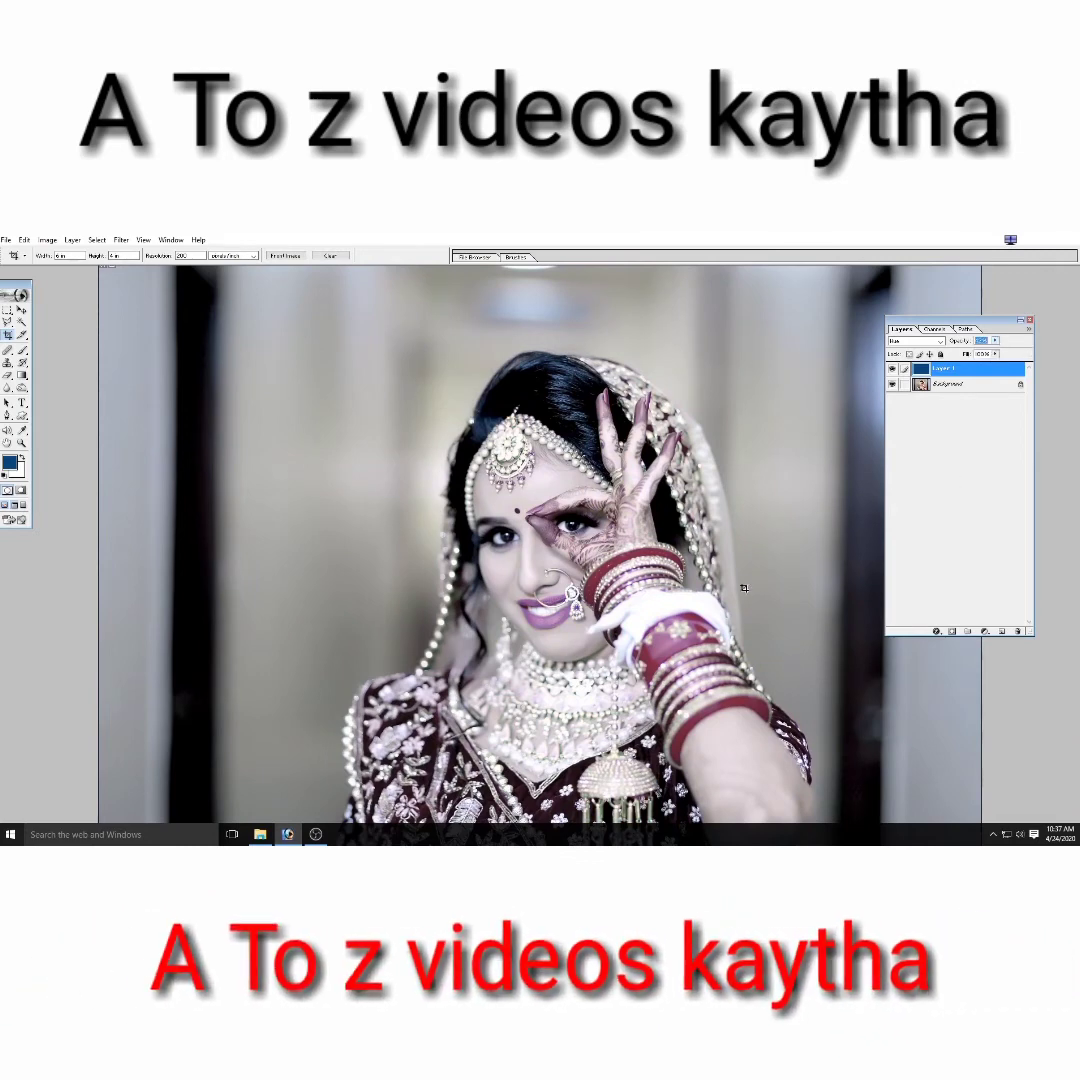
pyautogui.hotkey('ctrl', '-')
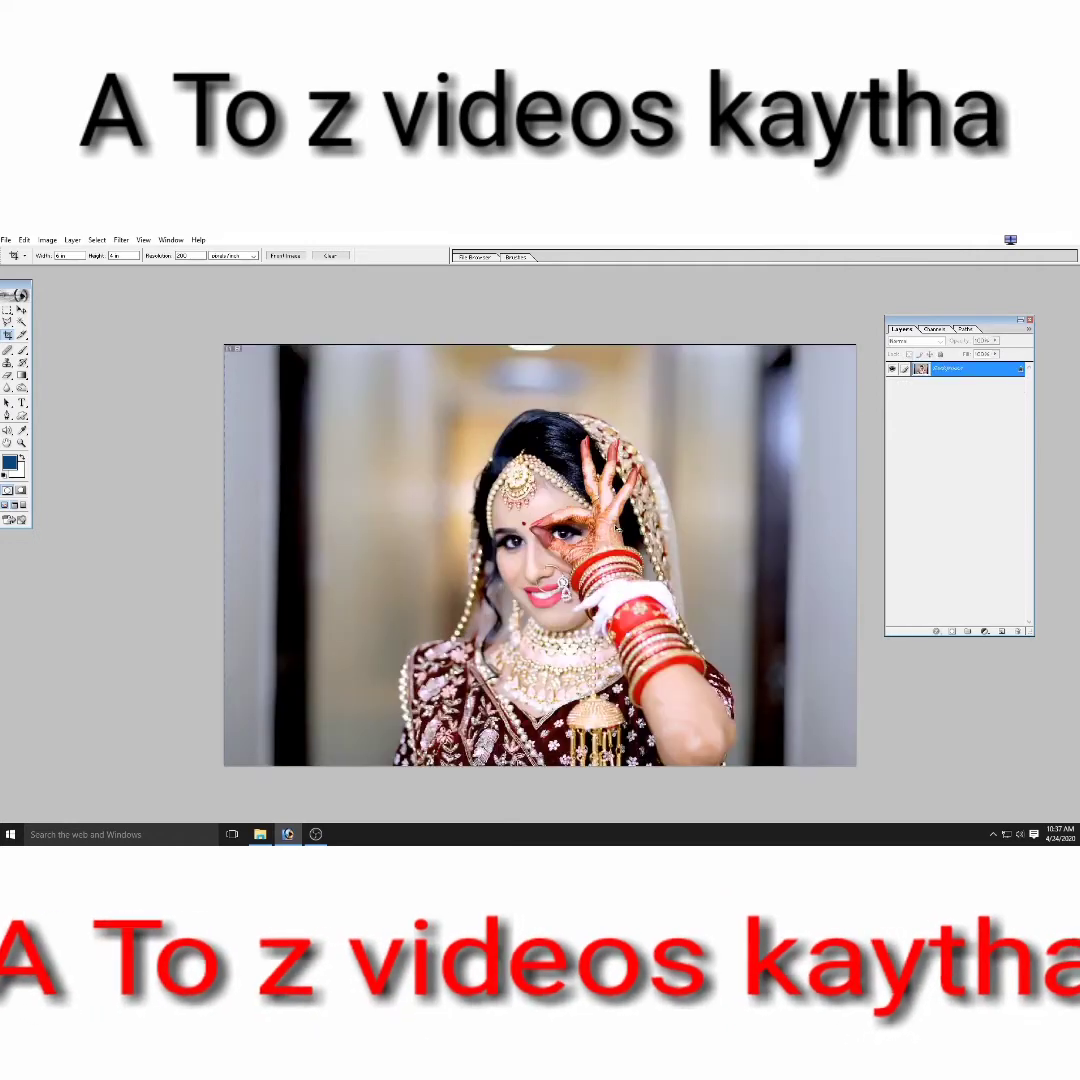
# Duplicate the bride photo, desaturate the copy, and blend it at about 78% opacity.
pyautogui.hotkey('ctrl', 'j')
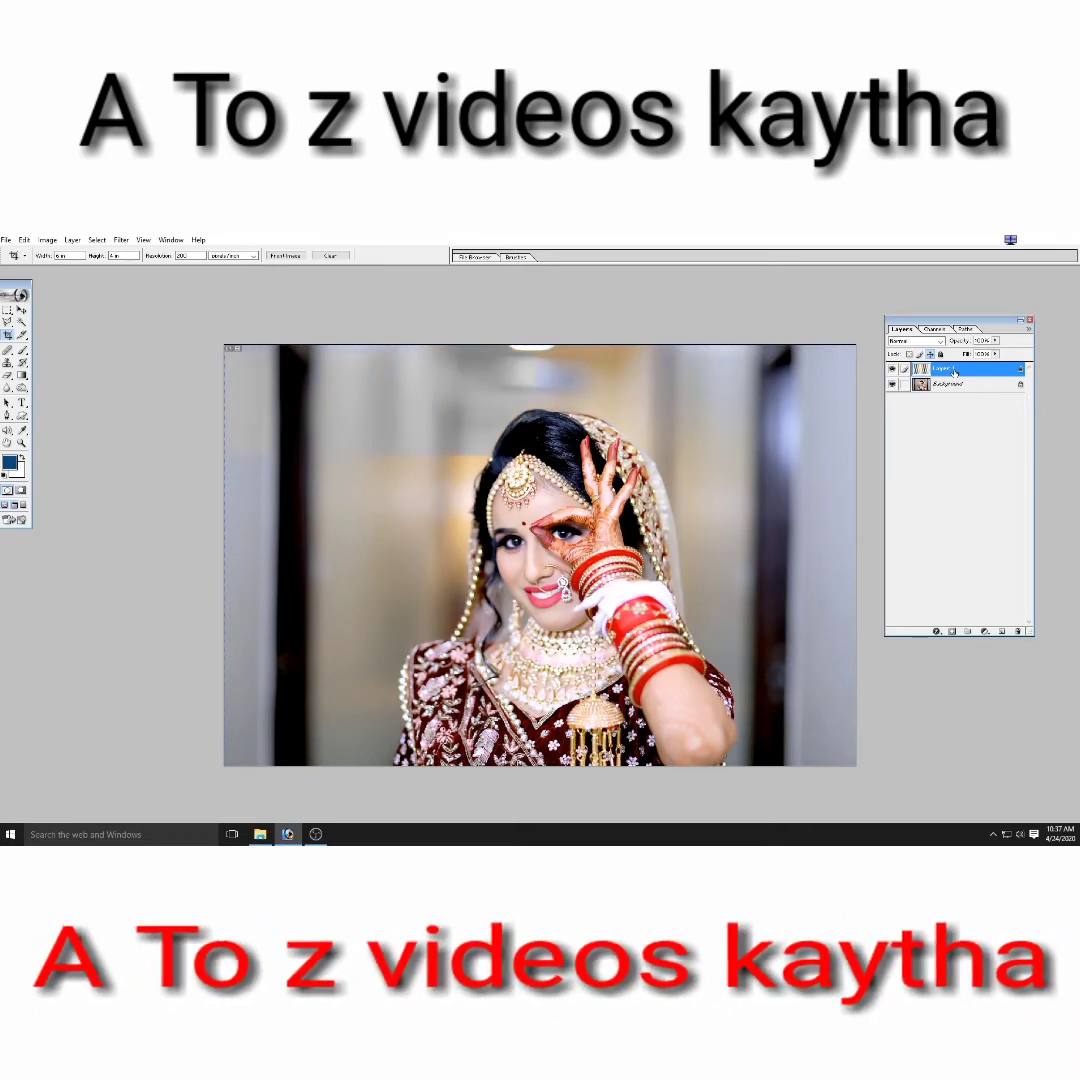
pyautogui.hotkey('ctrl', 'shift', 'u')
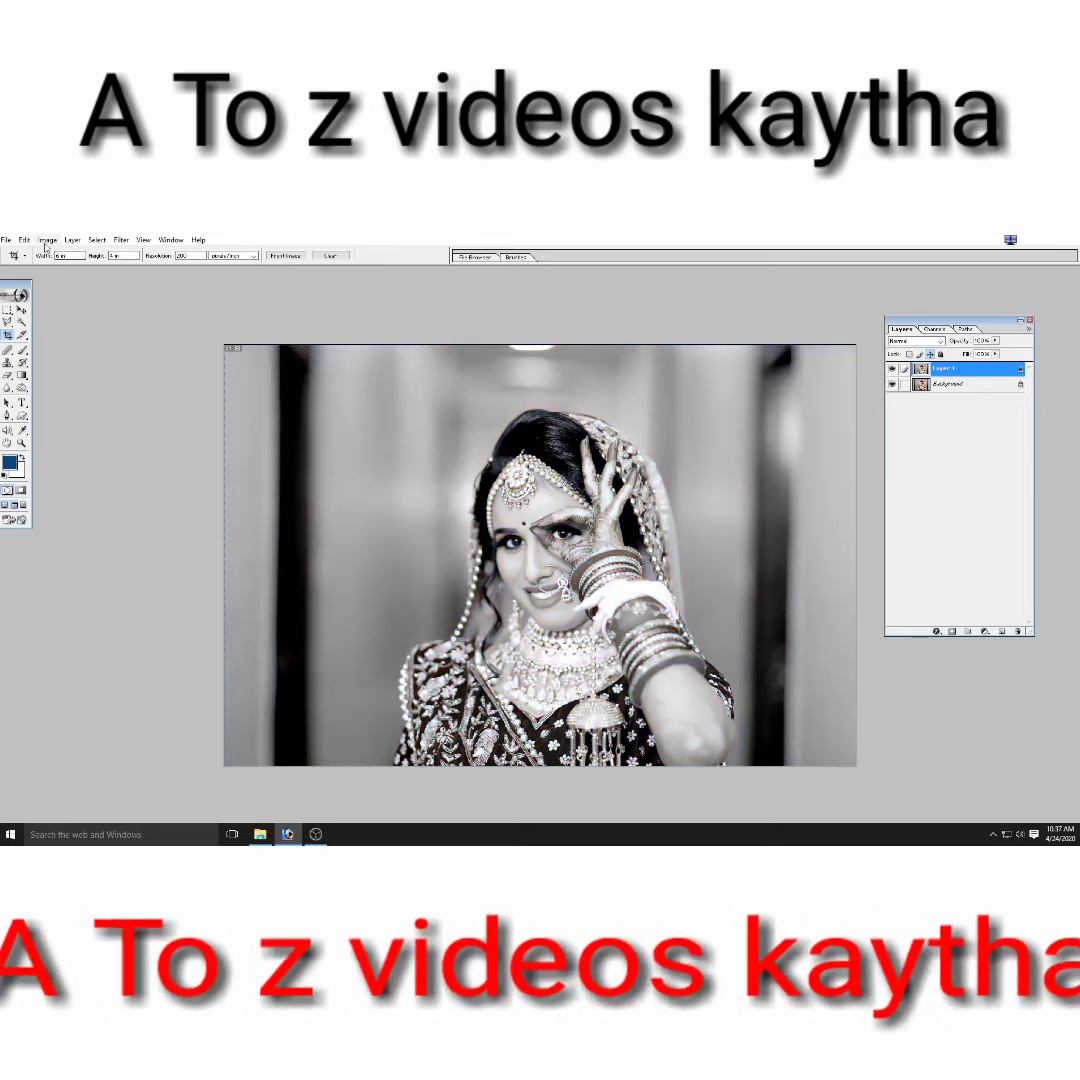
pyautogui.click(39, 243)
pyautogui.moveTo(74, 269)
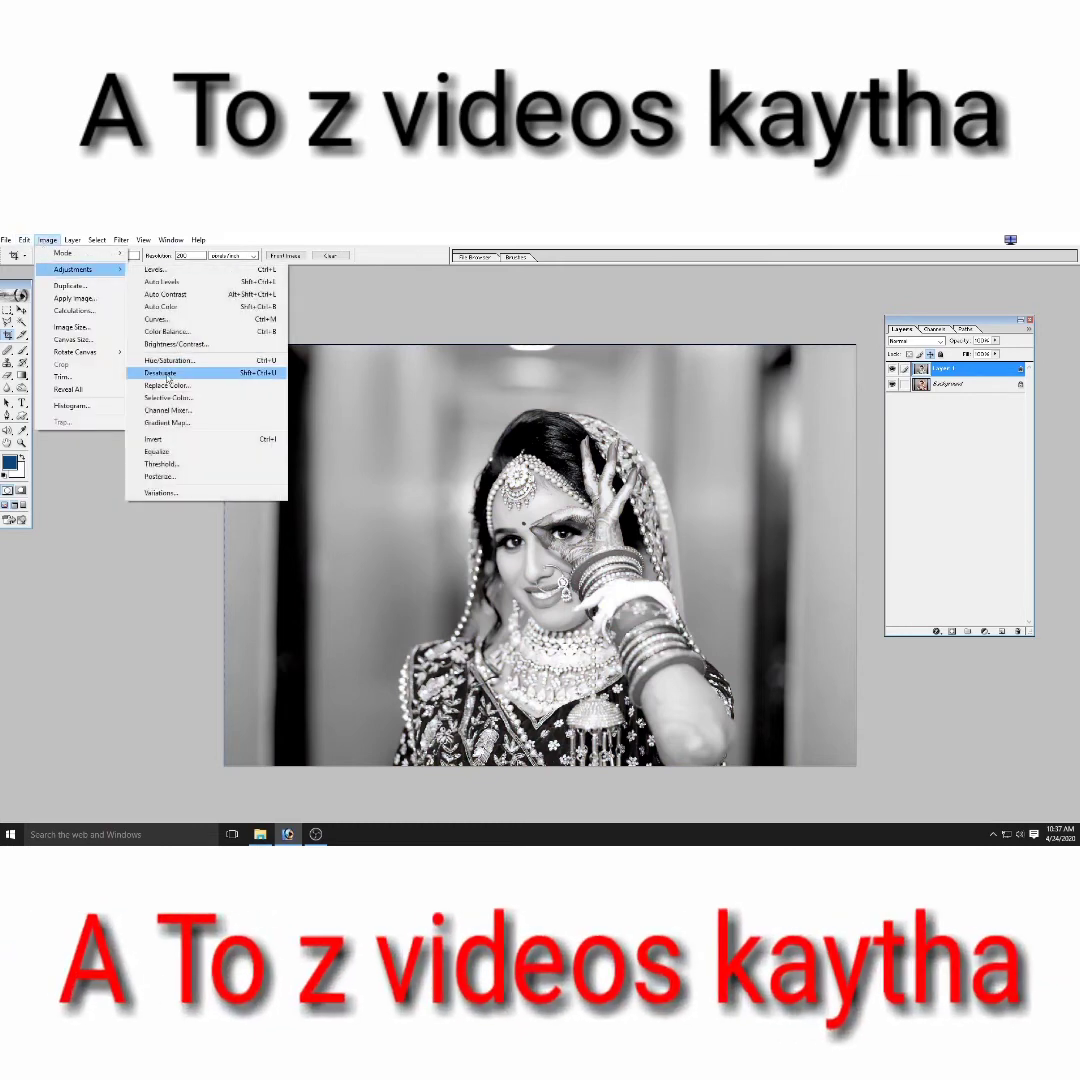
pyautogui.click(186, 374)
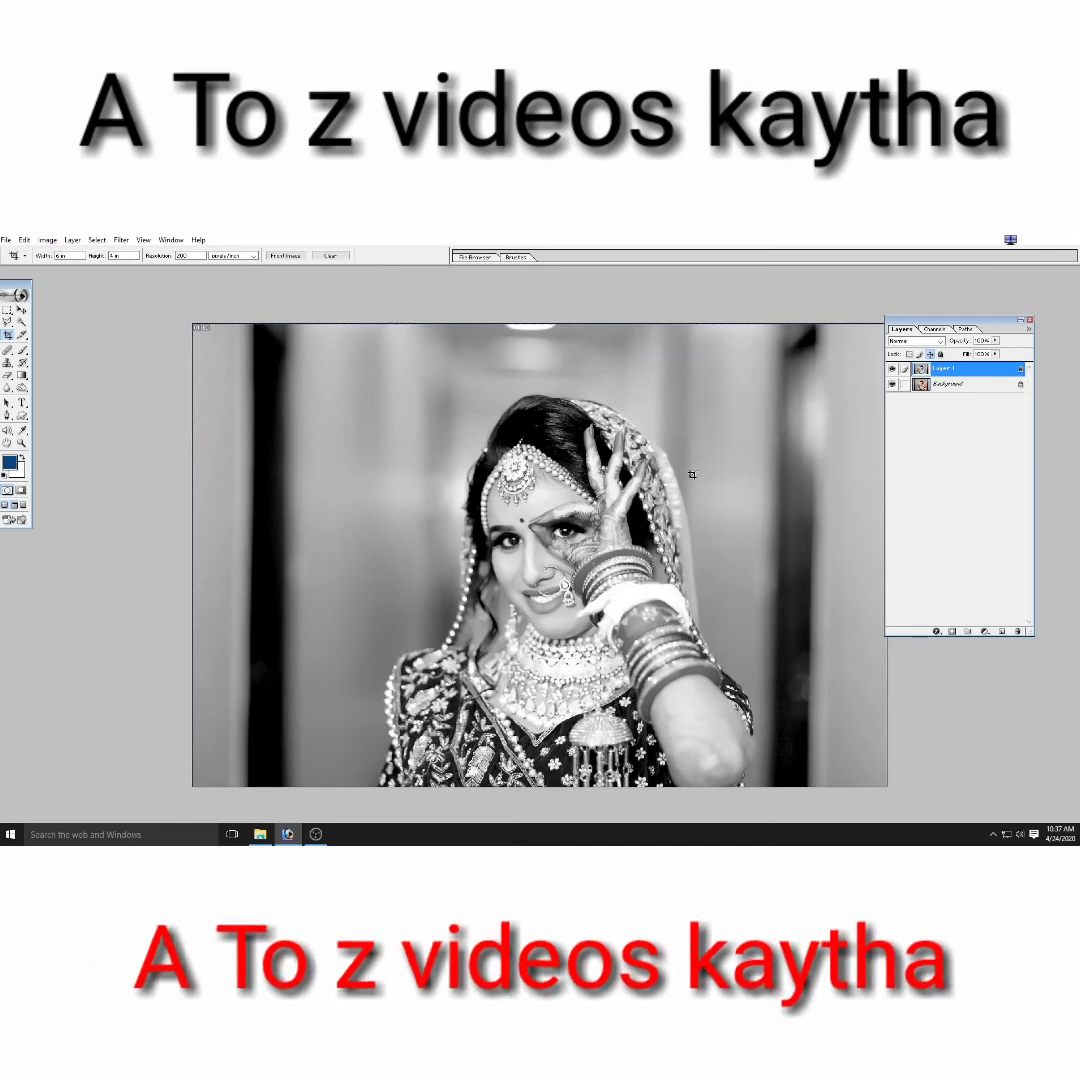
pyautogui.moveTo(993, 354); pyautogui.dragTo(984, 357)
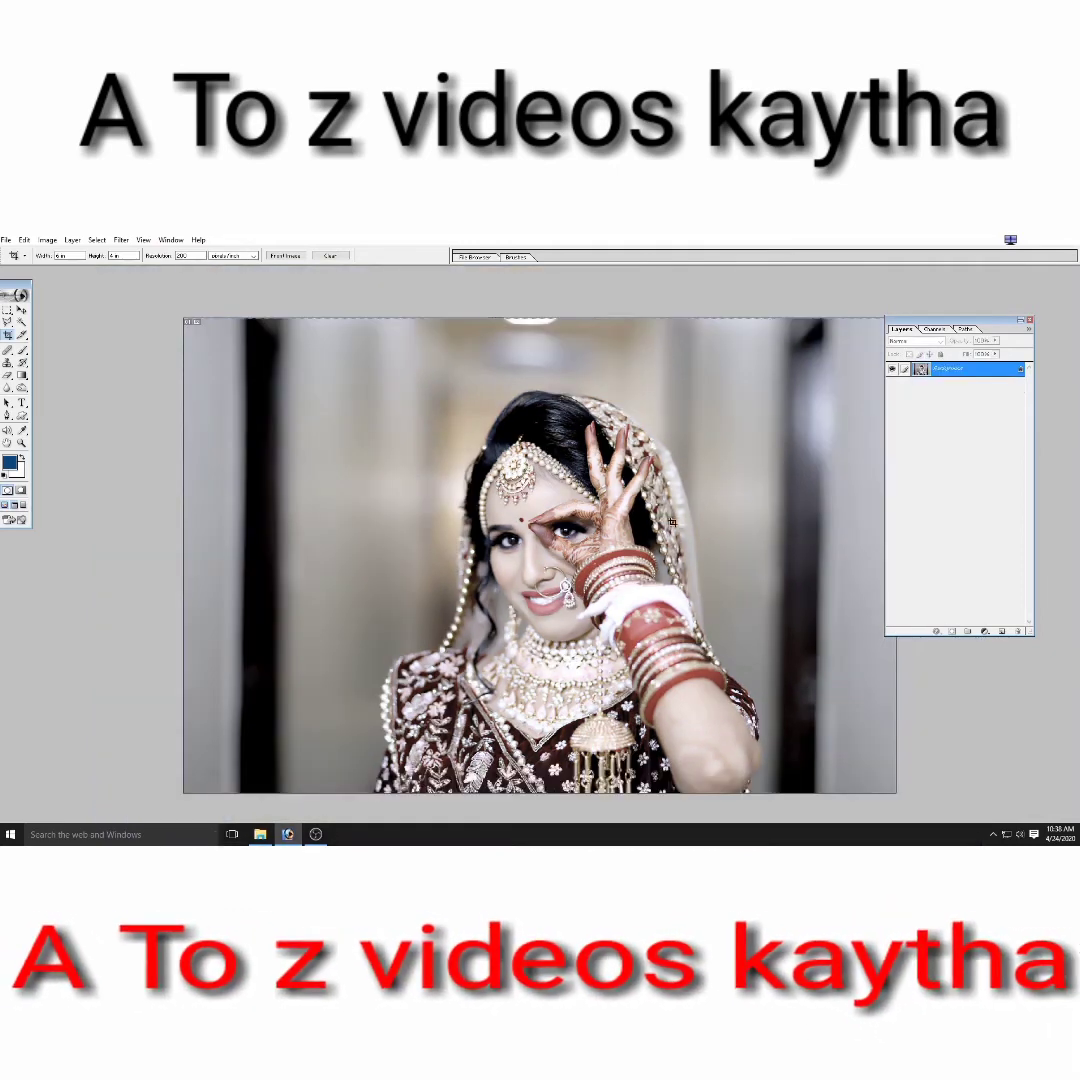
# Close the edited bride photo, answering the save prompt, and reopen IMG_4689.
pyautogui.hotkey('ctrl', 'w')
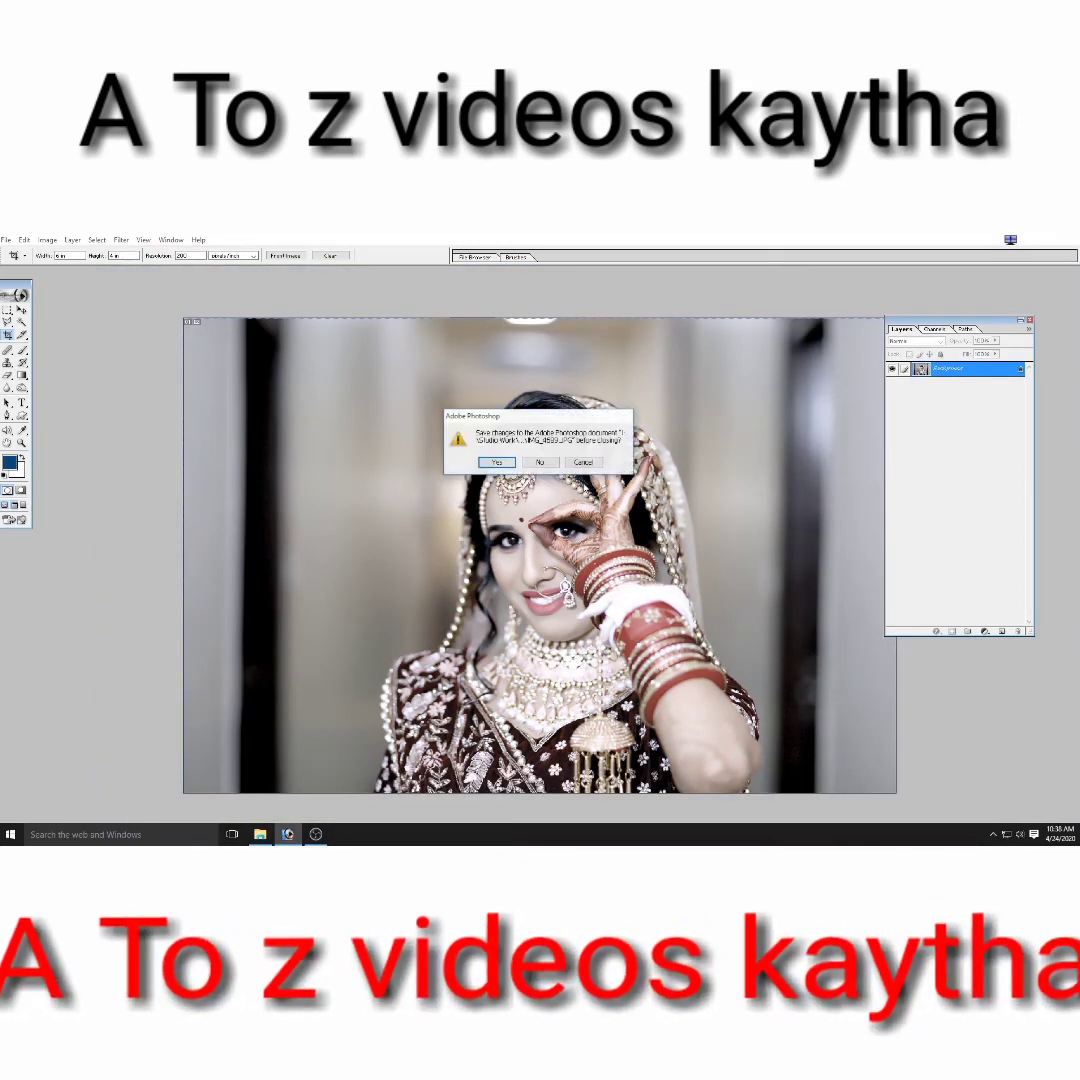
pyautogui.click(570, 500)
pyautogui.click(6, 252)
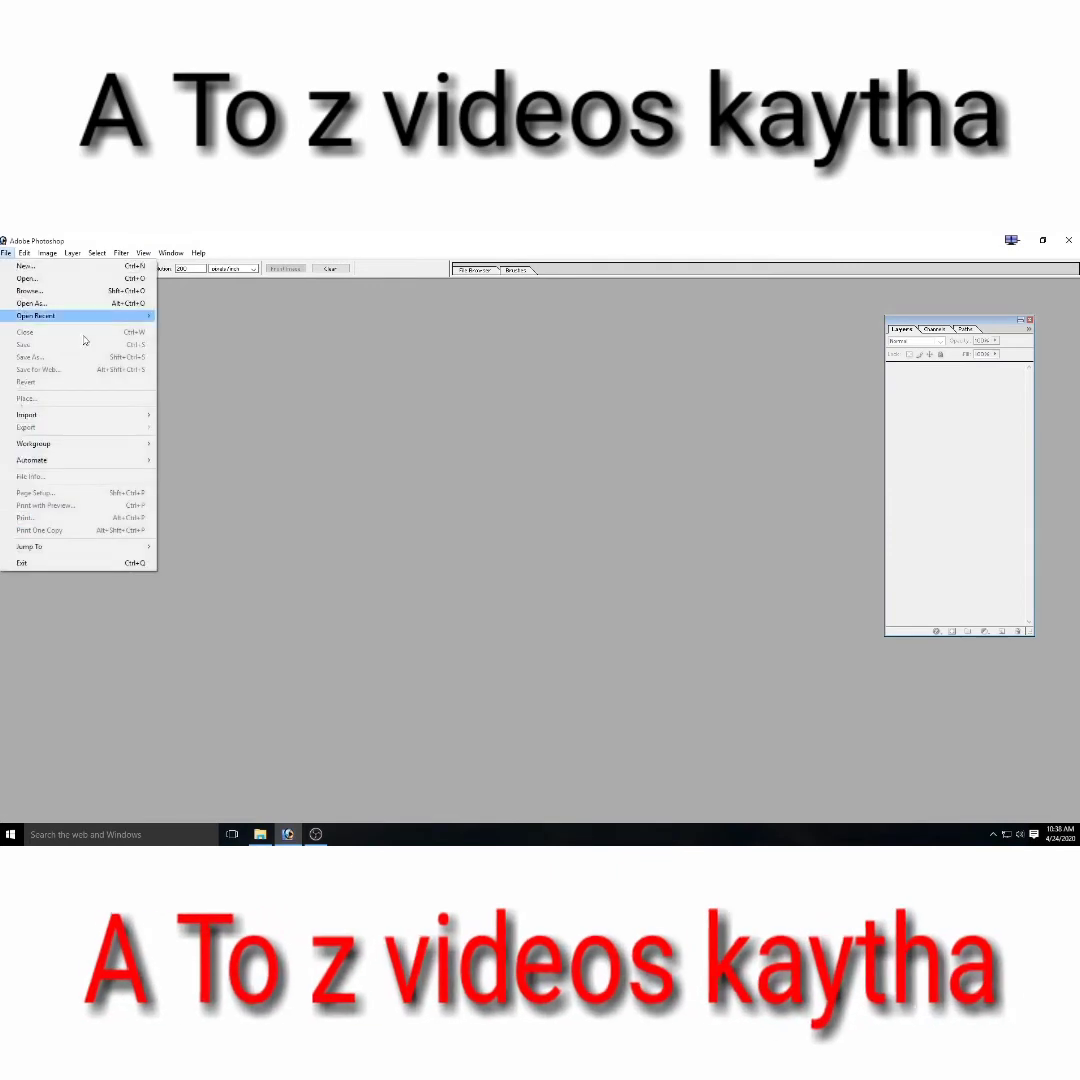
pyautogui.click(31, 280)
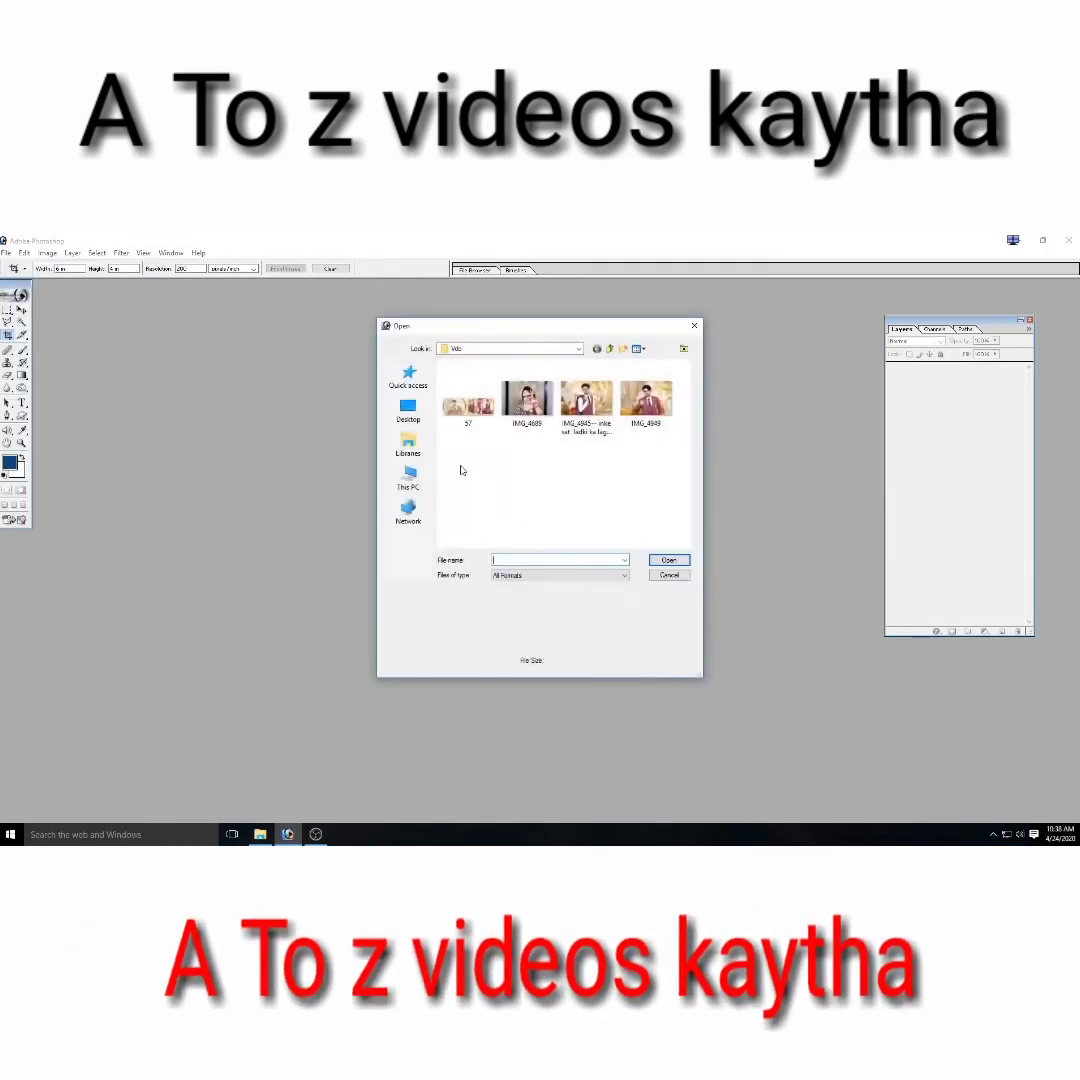
pyautogui.doubleClick(528, 400)
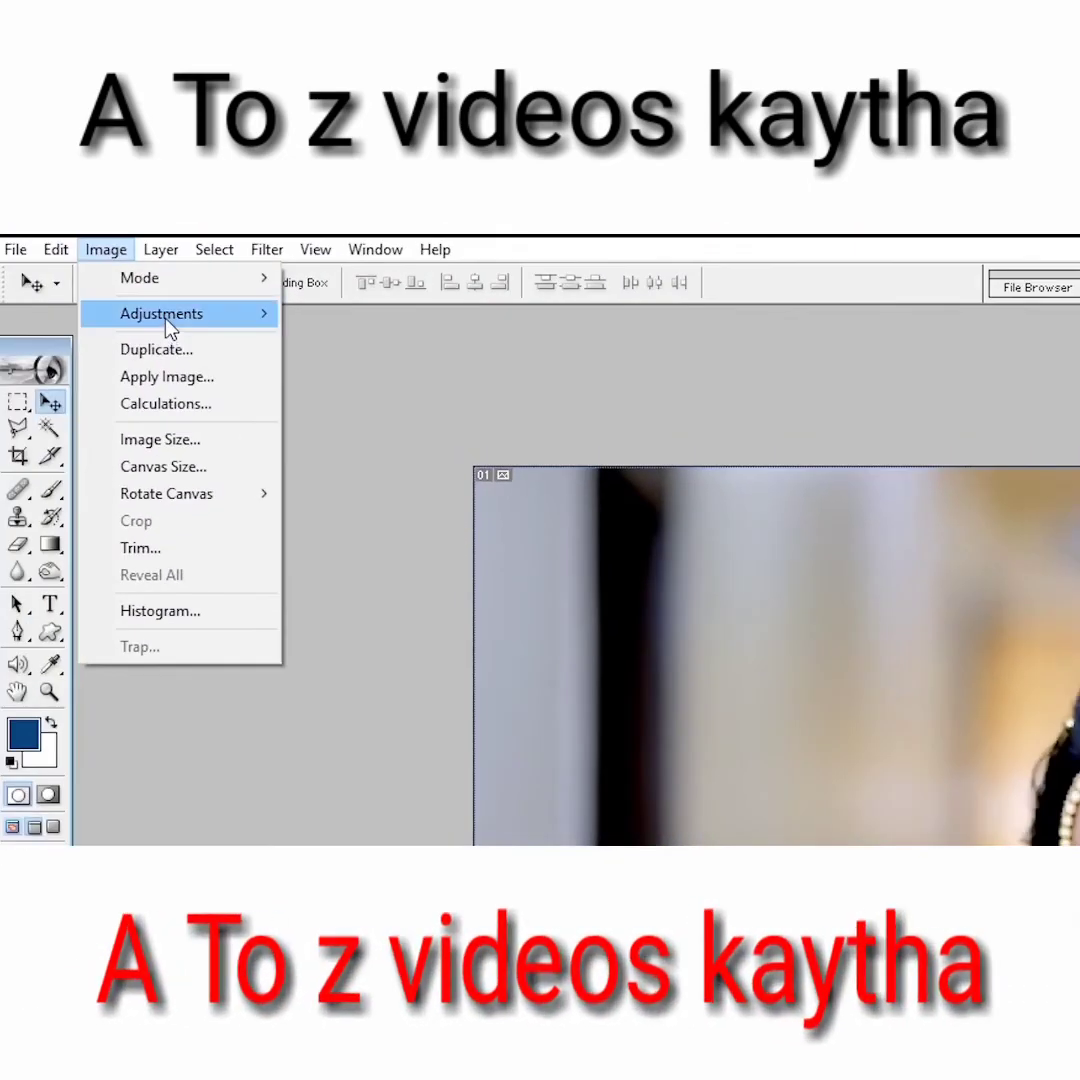
pyautogui.moveTo(161, 314)
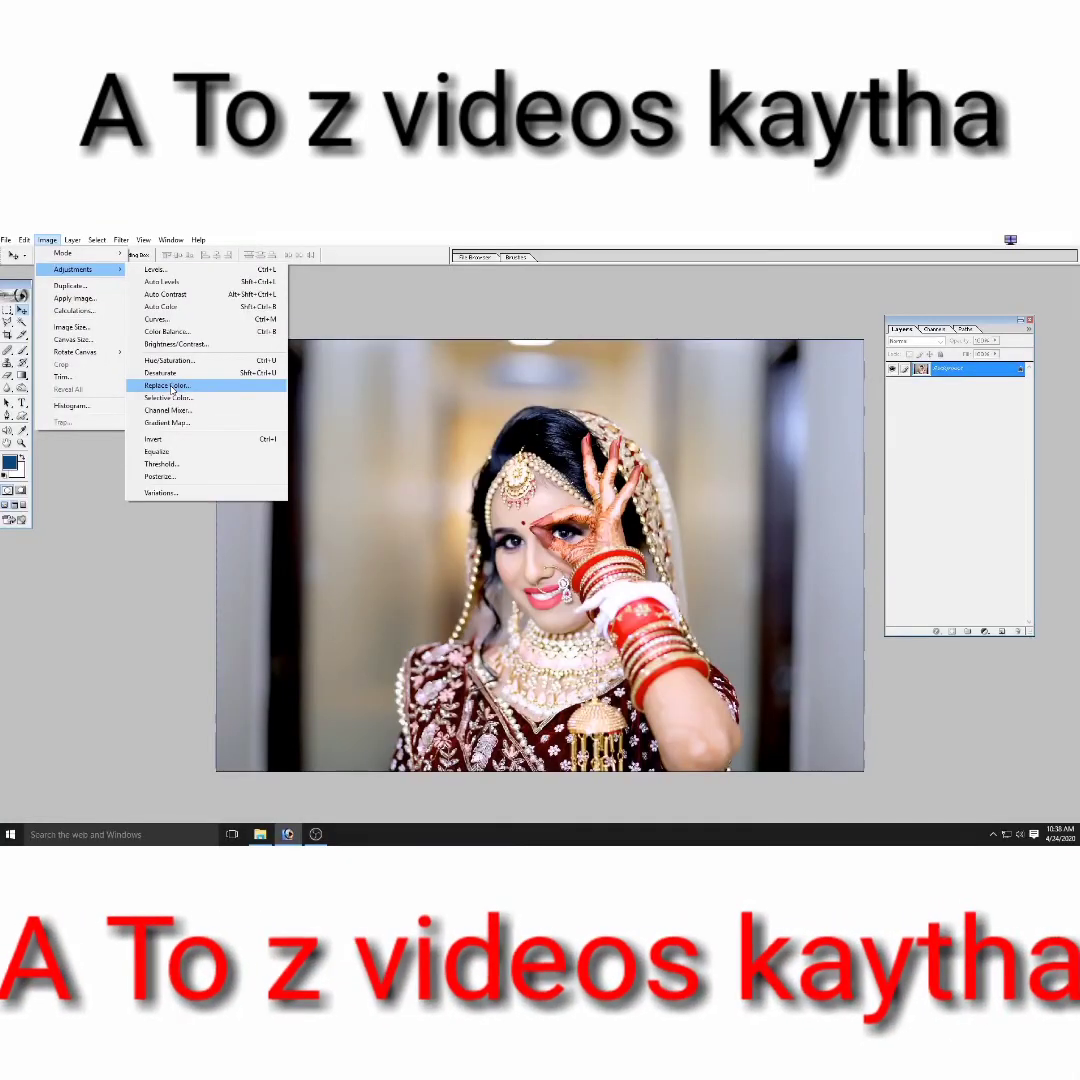
# In Replace Color, sample the pink tones and drag Saturation fully left to grey them.
pyautogui.click(370, 567)
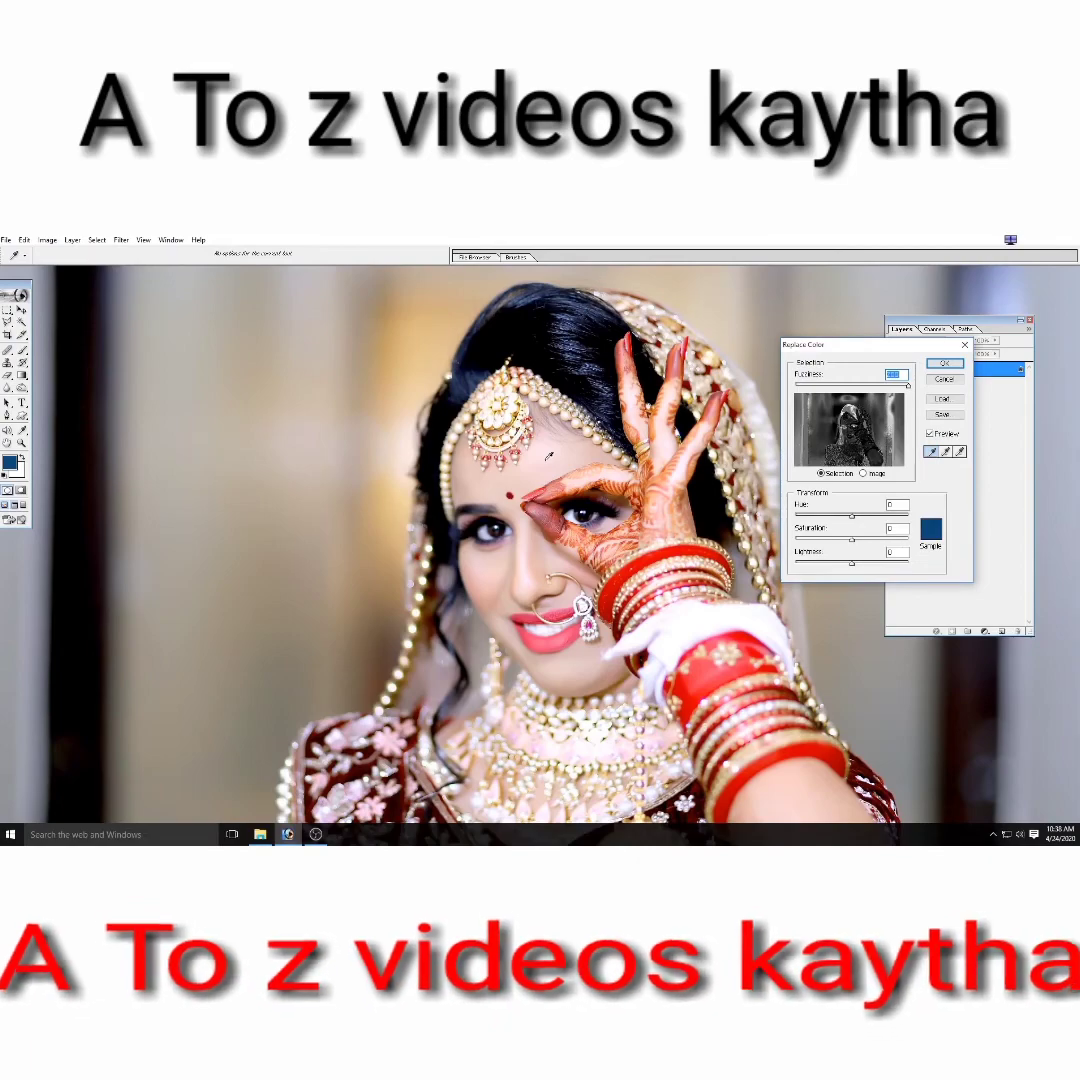
pyautogui.click(548, 456)
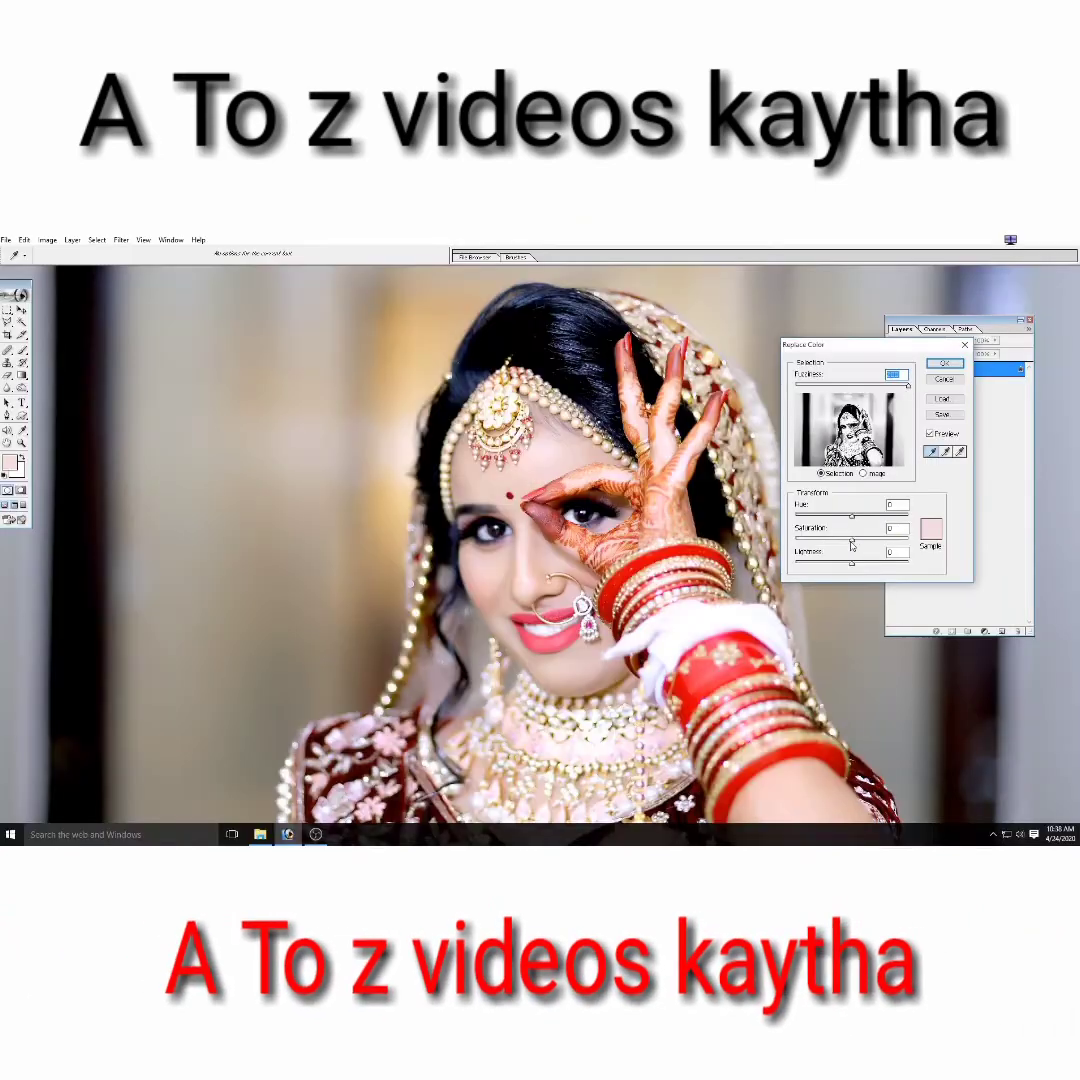
pyautogui.moveTo(851, 541); pyautogui.dragTo(795, 540)
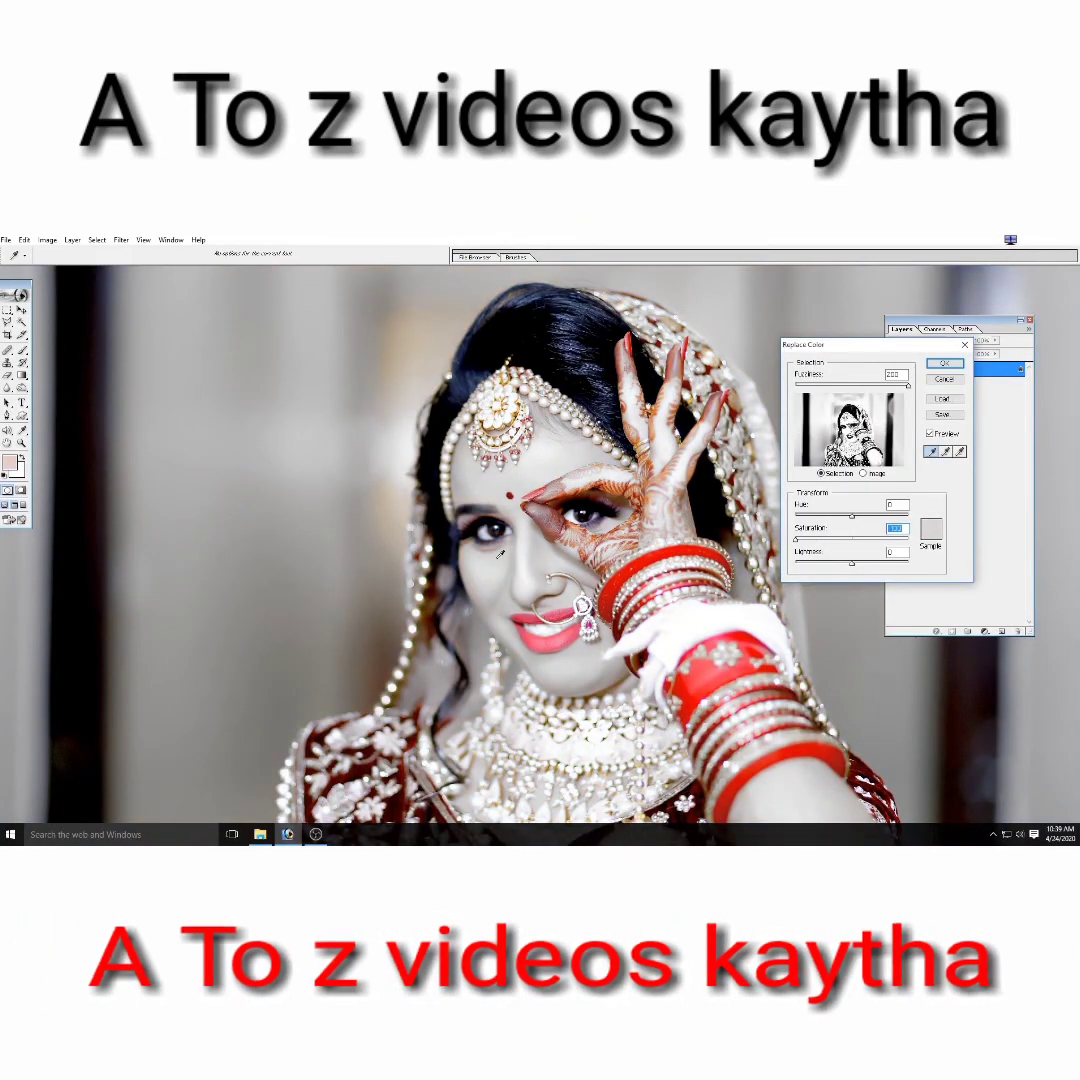